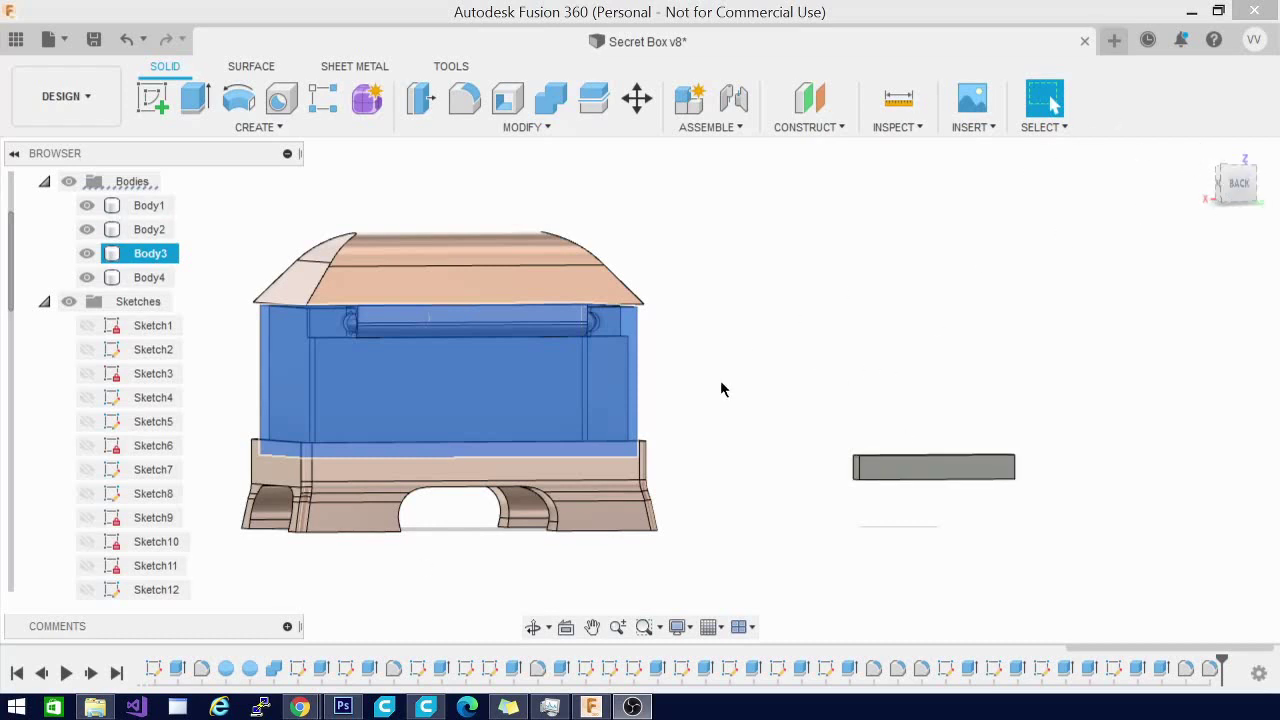
# - Orbit the chest slightly, then select and deselect the base plate body
pyautogui.moveTo(723, 388)
pyautogui.keyDown('shift'); pyautogui.mouseDown(button='middle')
pyautogui.moveTo(415, 414)
pyautogui.moveTo(520, 414)
pyautogui.mouseUp(button='middle'); pyautogui.keyUp('shift')
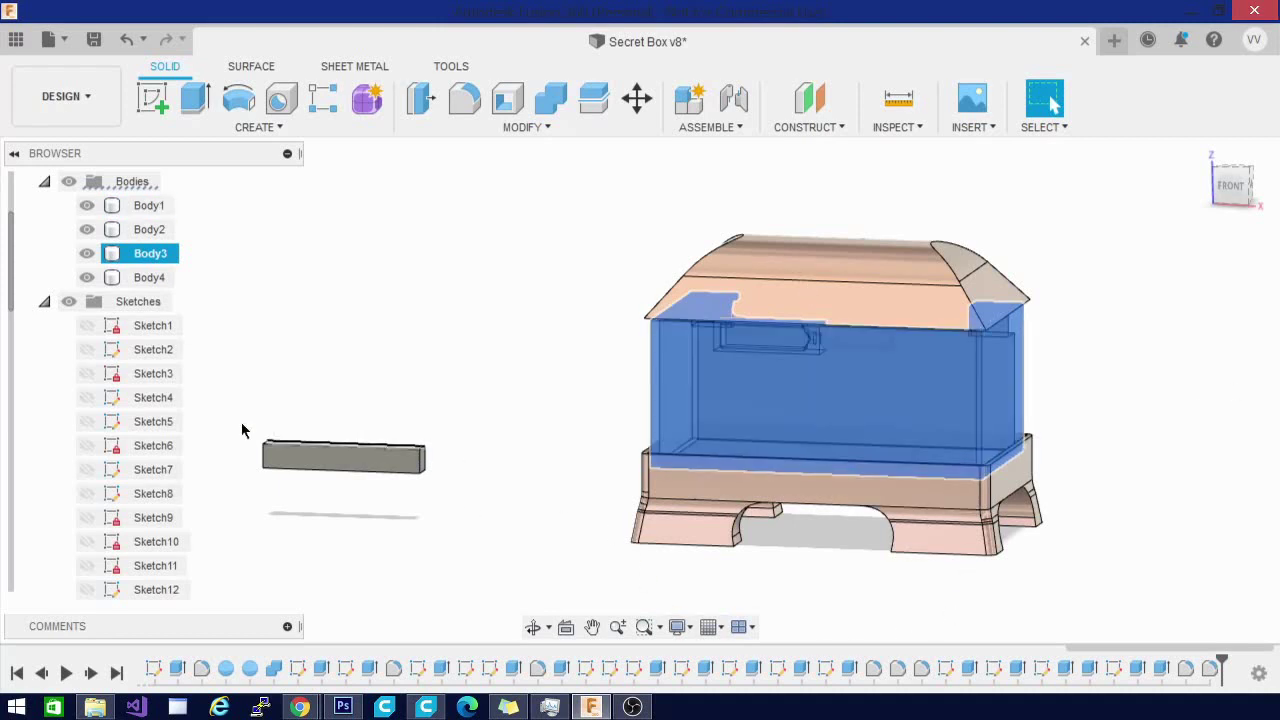
pyautogui.keyDown('ctrl'); pyautogui.click(777, 467); pyautogui.keyUp('ctrl')
pyautogui.keyDown('ctrl'); pyautogui.click(777, 467); pyautogui.keyUp('ctrl')
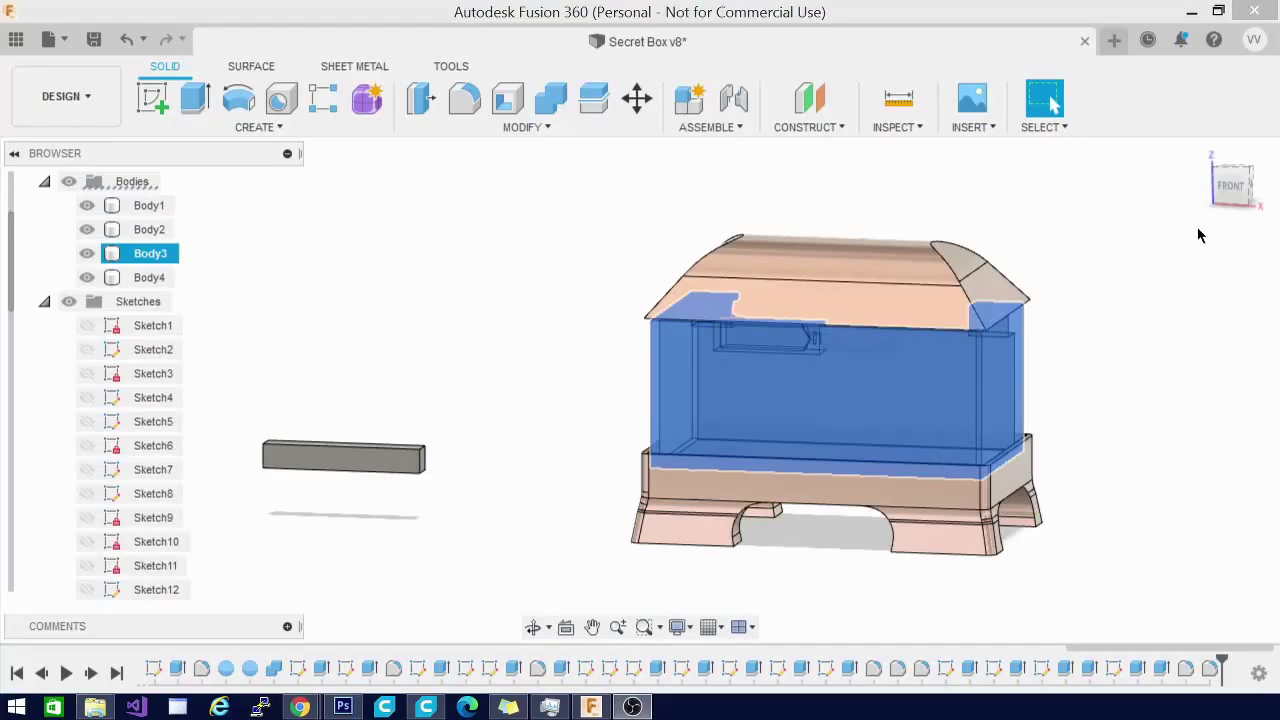
# - View the chest squarely from the right side, then turn it to the left view
pyautogui.keyDown('shift'); pyautogui.moveTo(640, 390); pyautogui.dragTo(410, 399, button='middle'); pyautogui.keyUp('shift')
pyautogui.click(1228, 188)
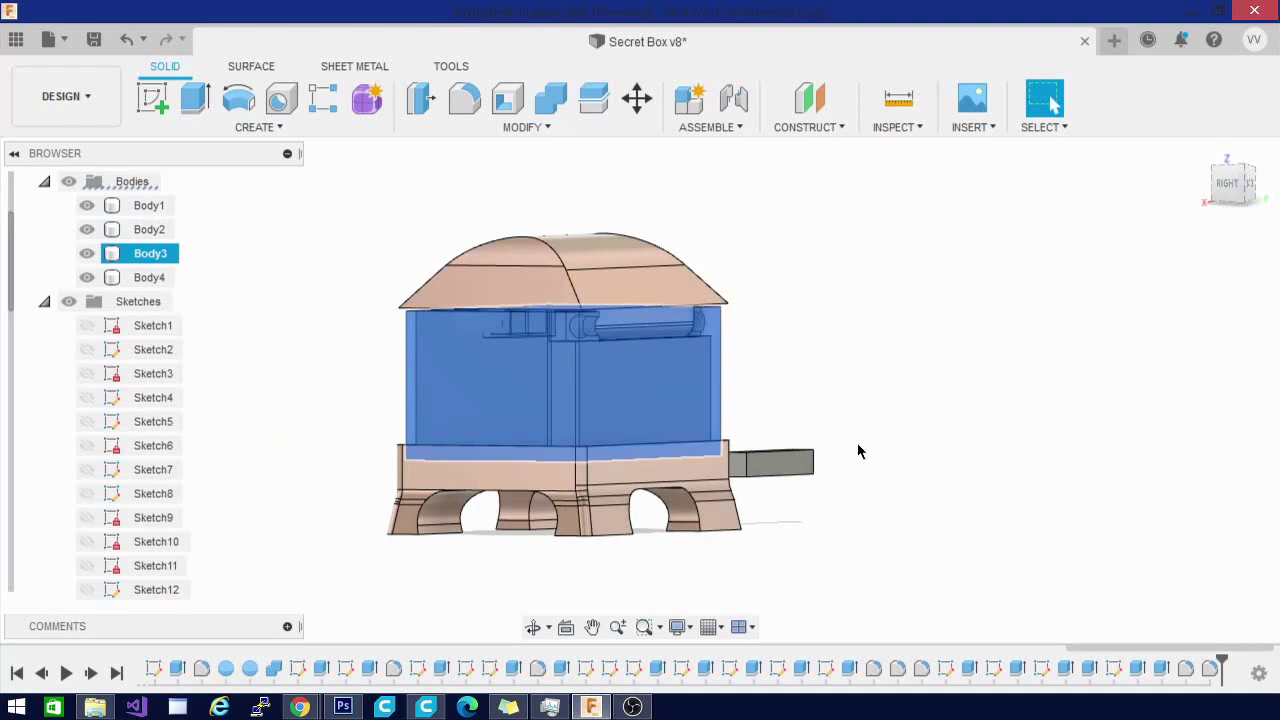
pyautogui.click(1232, 185)
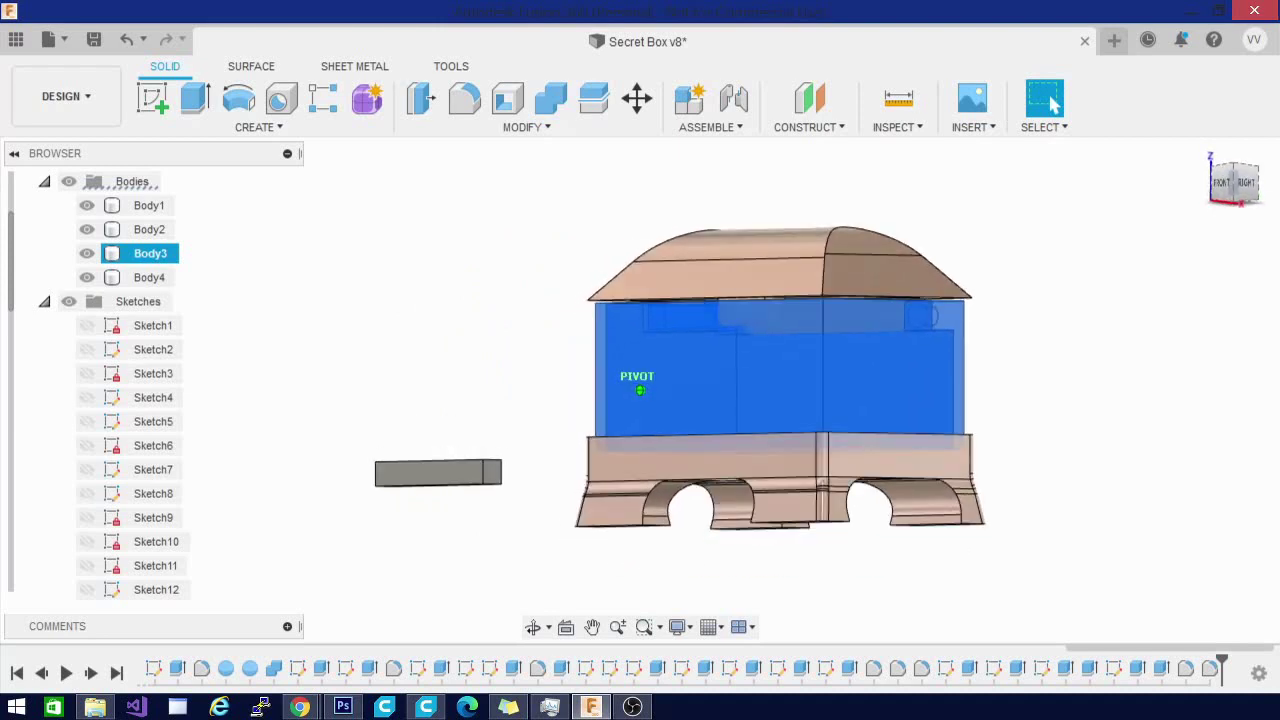
pyautogui.keyDown('shift'); pyautogui.moveTo(854, 369); pyautogui.dragTo(854, 369, button='middle'); pyautogui.keyUp('shift')
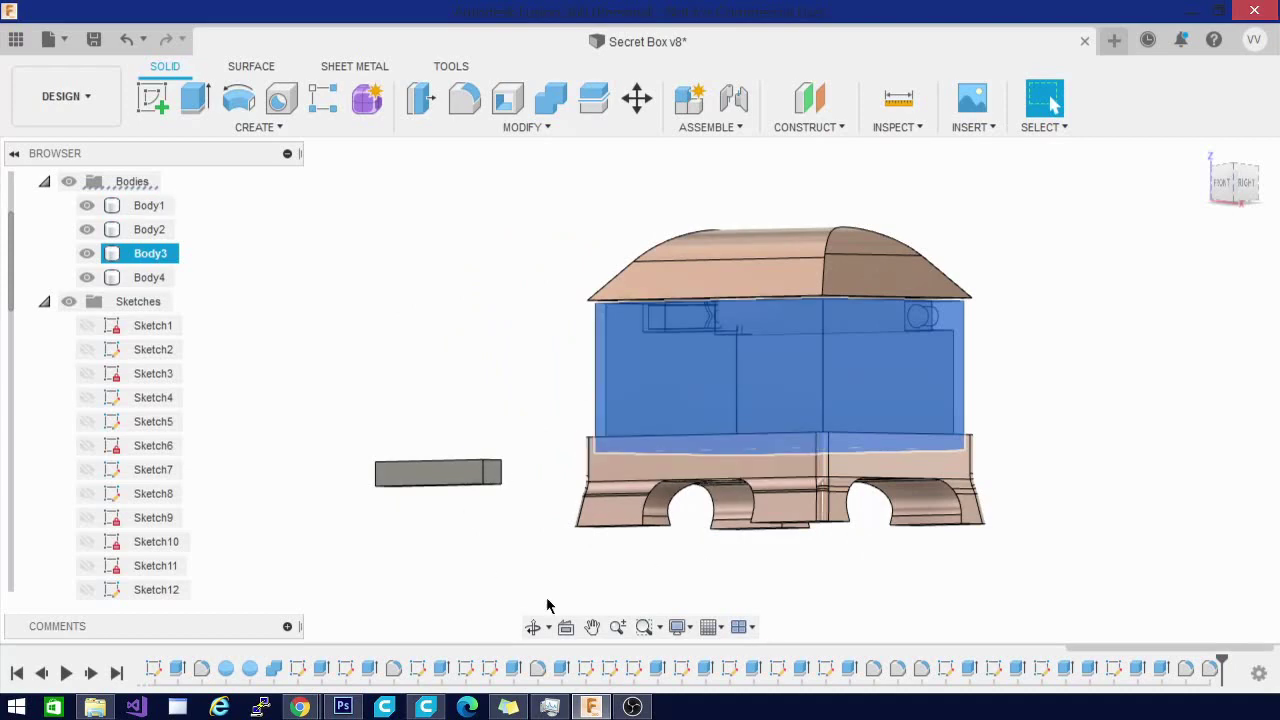
pyautogui.moveTo(1258, 182)
pyautogui.keyDown('shift'); pyautogui.mouseDown(button='middle')
pyautogui.moveTo(1272, 183)
pyautogui.moveTo(1120, 205)
pyautogui.moveTo(1210, 195)
pyautogui.moveTo(1150, 200)
pyautogui.mouseUp(button='middle'); pyautogui.keyUp('shift')
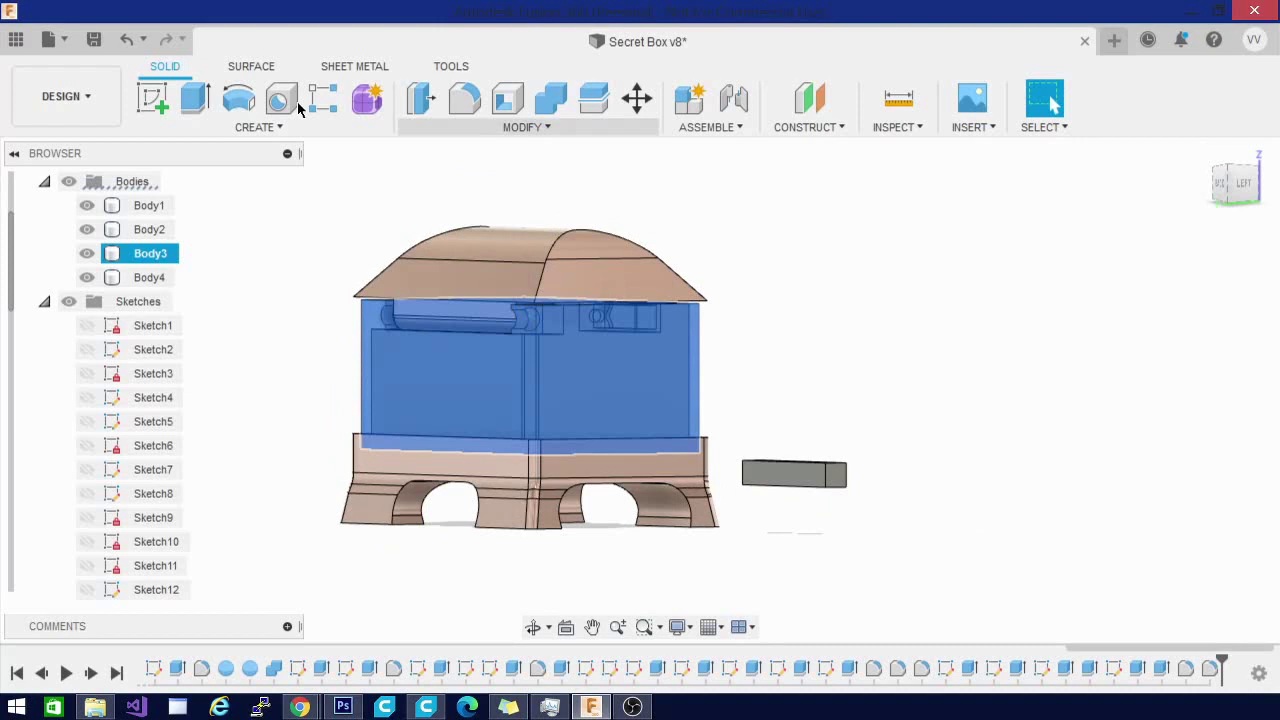
# - Hide Body2, Body1 and Body4 so only the inner box Body3 stays visible
pyautogui.click(87, 229)
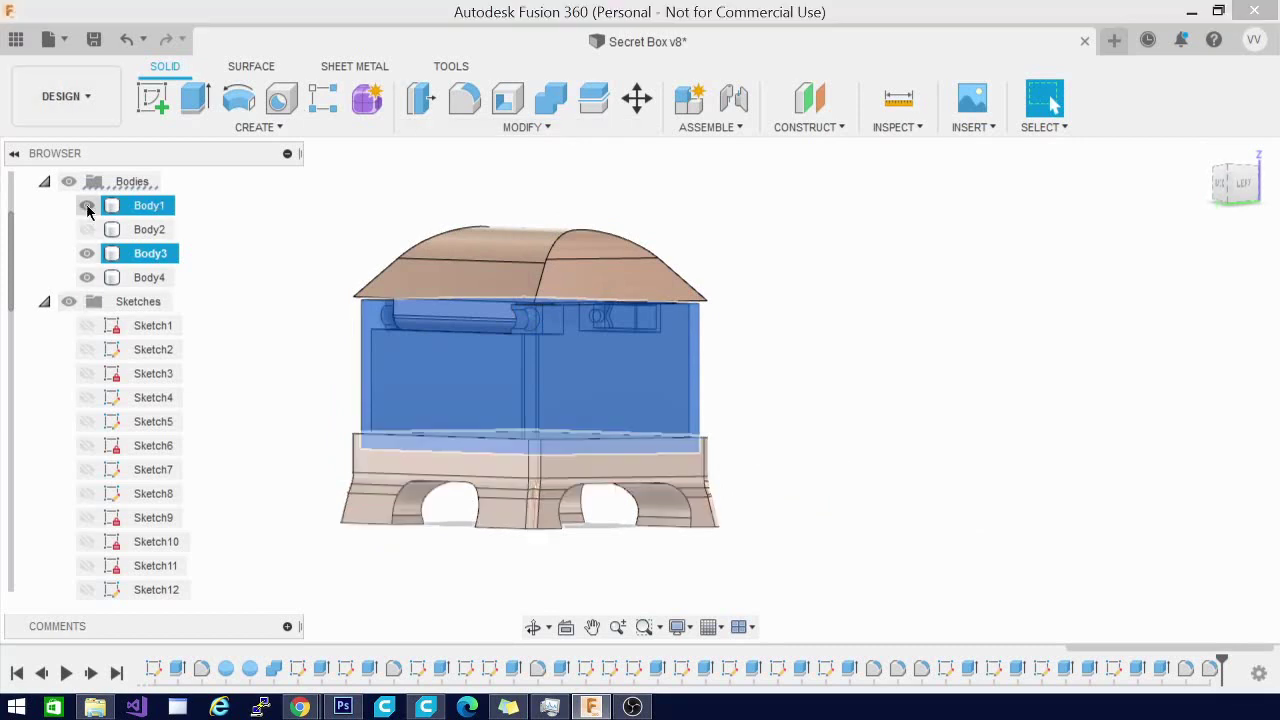
pyautogui.click(87, 205)
pyautogui.click(87, 277)
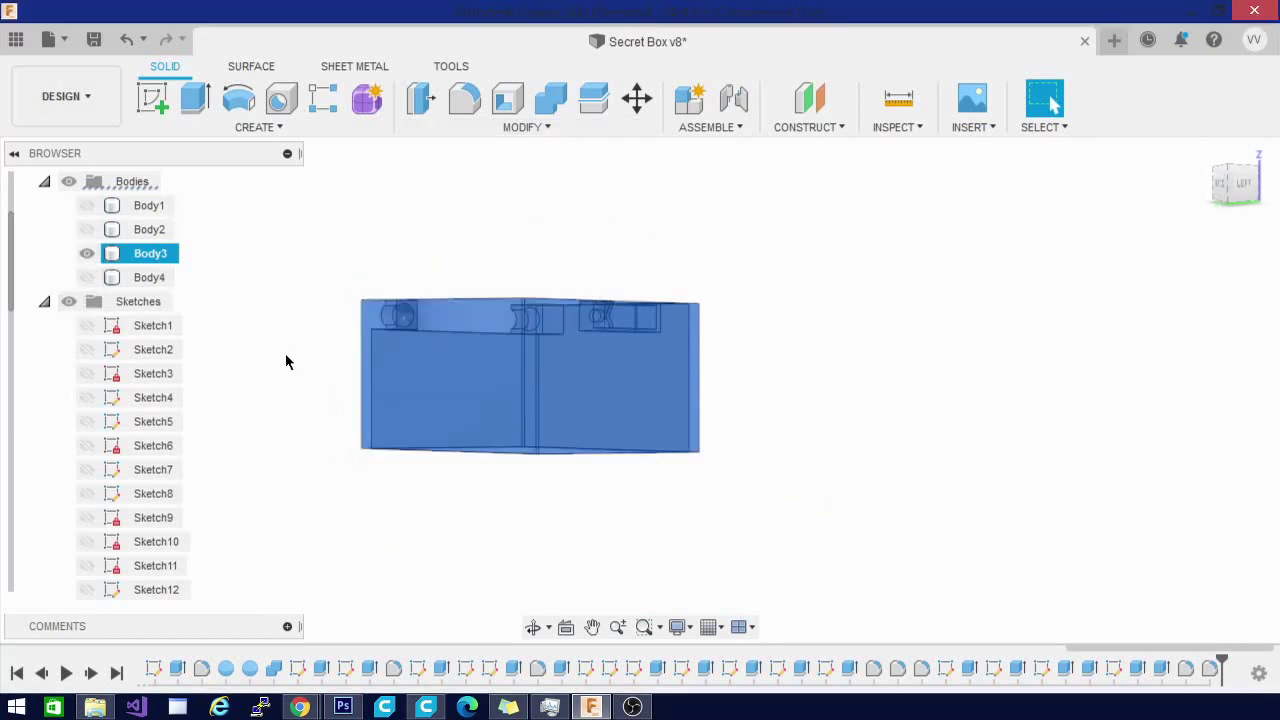
pyautogui.click(330, 368)
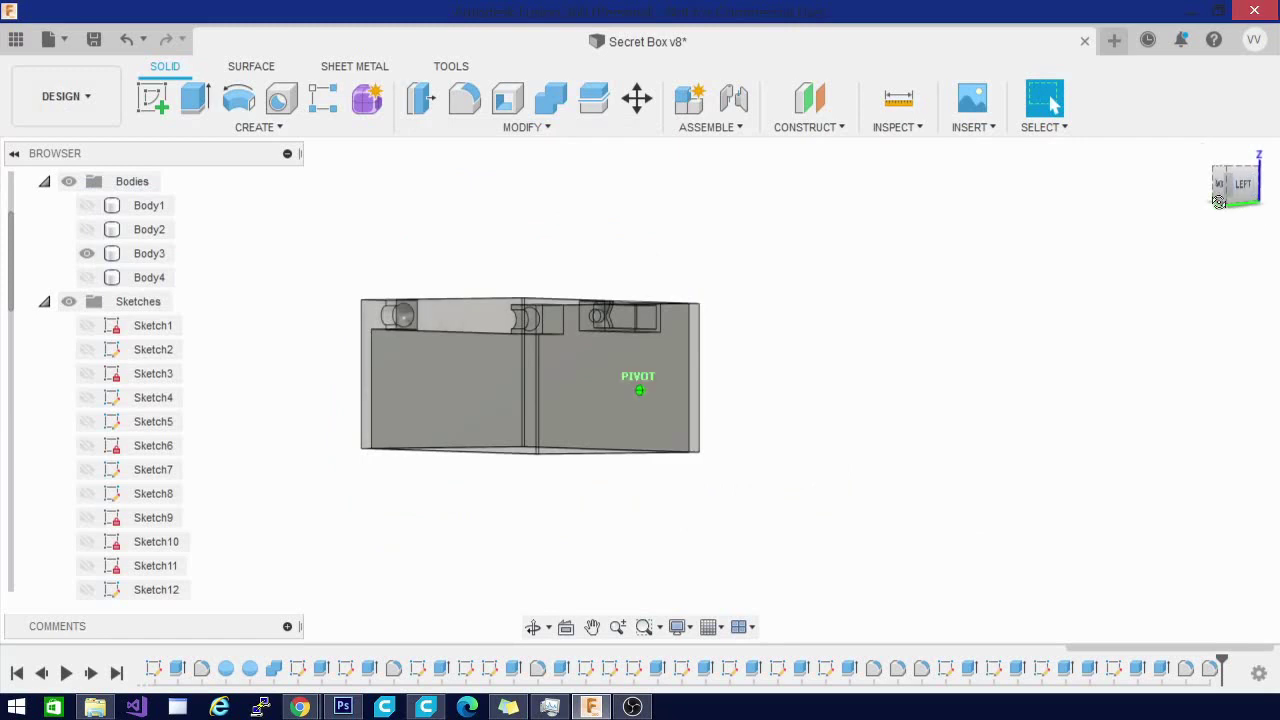
# - Tilt the view and zoom into the top slot of Body3
pyautogui.moveTo(1219, 202)
pyautogui.mouseDown()
pyautogui.moveTo(1205, 208)
pyautogui.moveTo(1230, 206)
pyautogui.moveTo(1232, 170)
pyautogui.moveTo(1232, 205)
pyautogui.mouseUp()
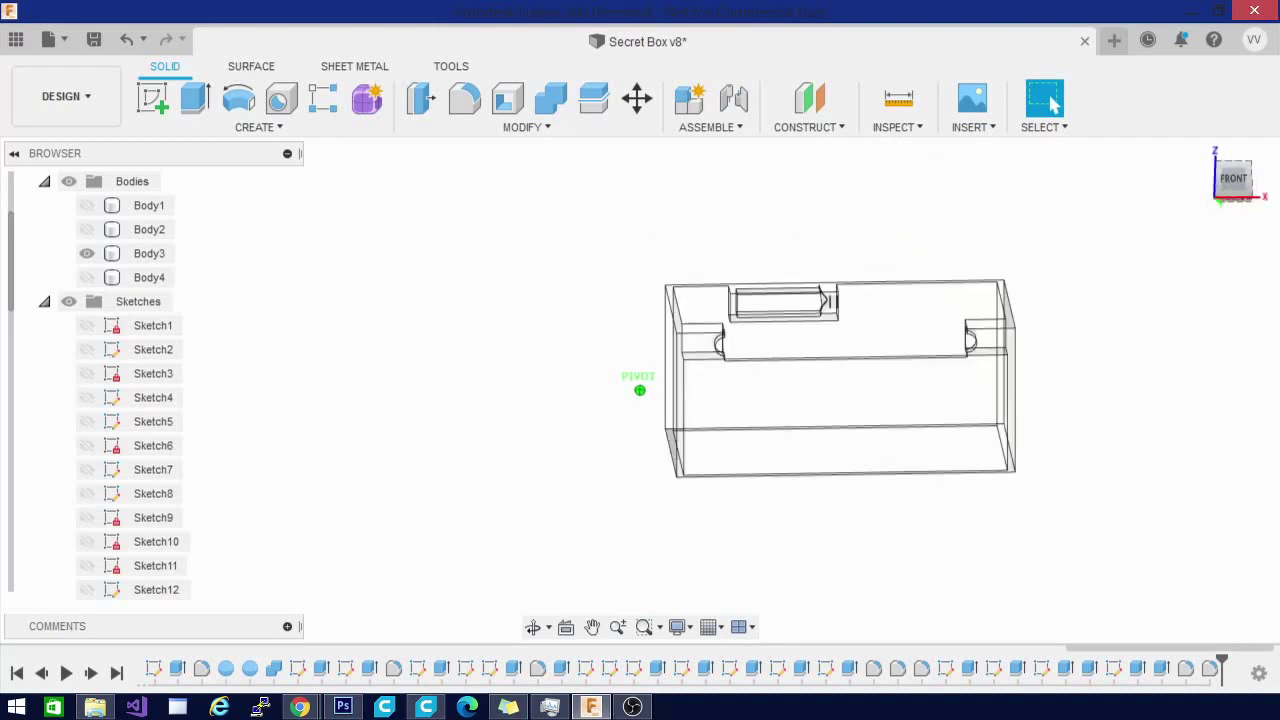
pyautogui.click(843, 286)
pyautogui.scroll(5, 782, 314)
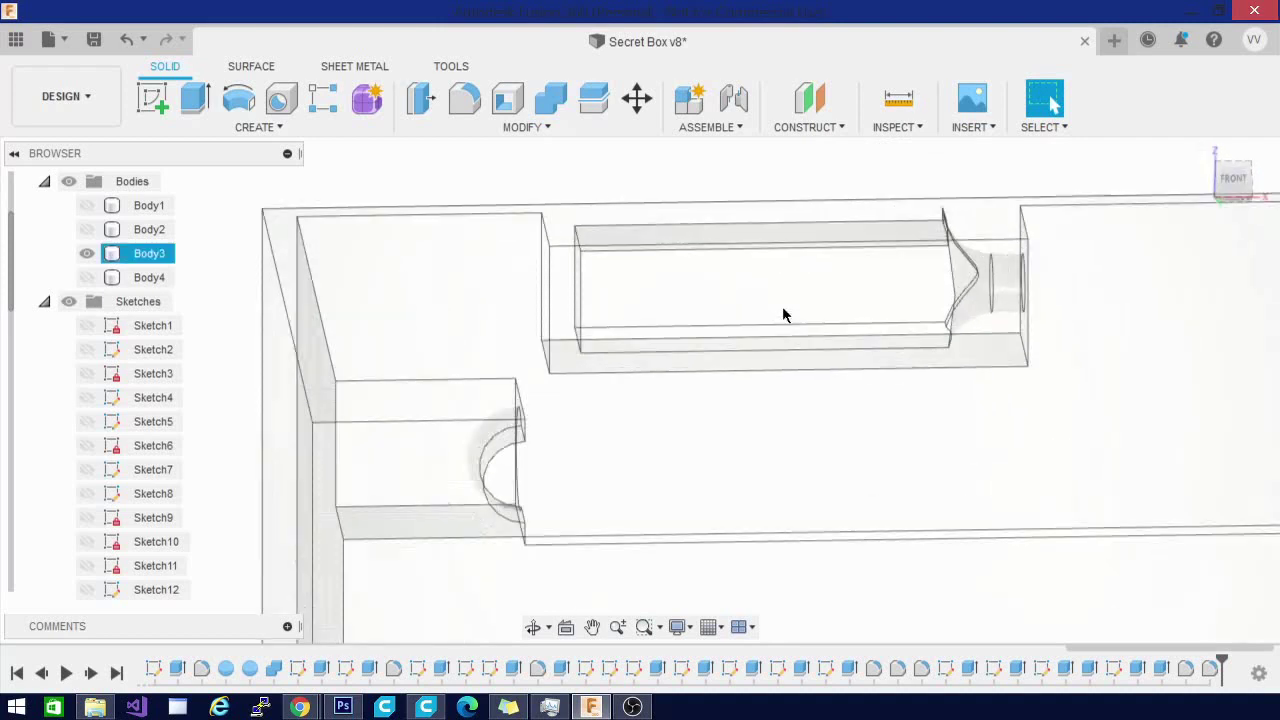
pyautogui.scroll(2, 782, 314)
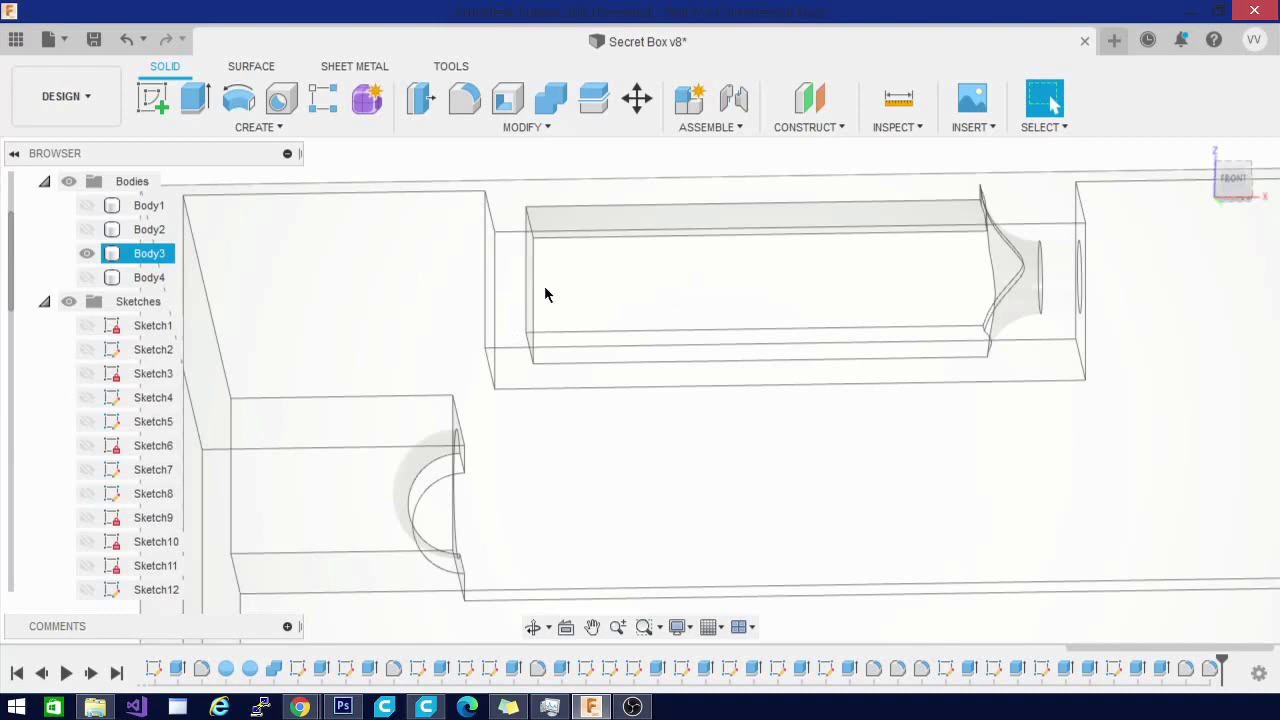
pyautogui.press('Escape')
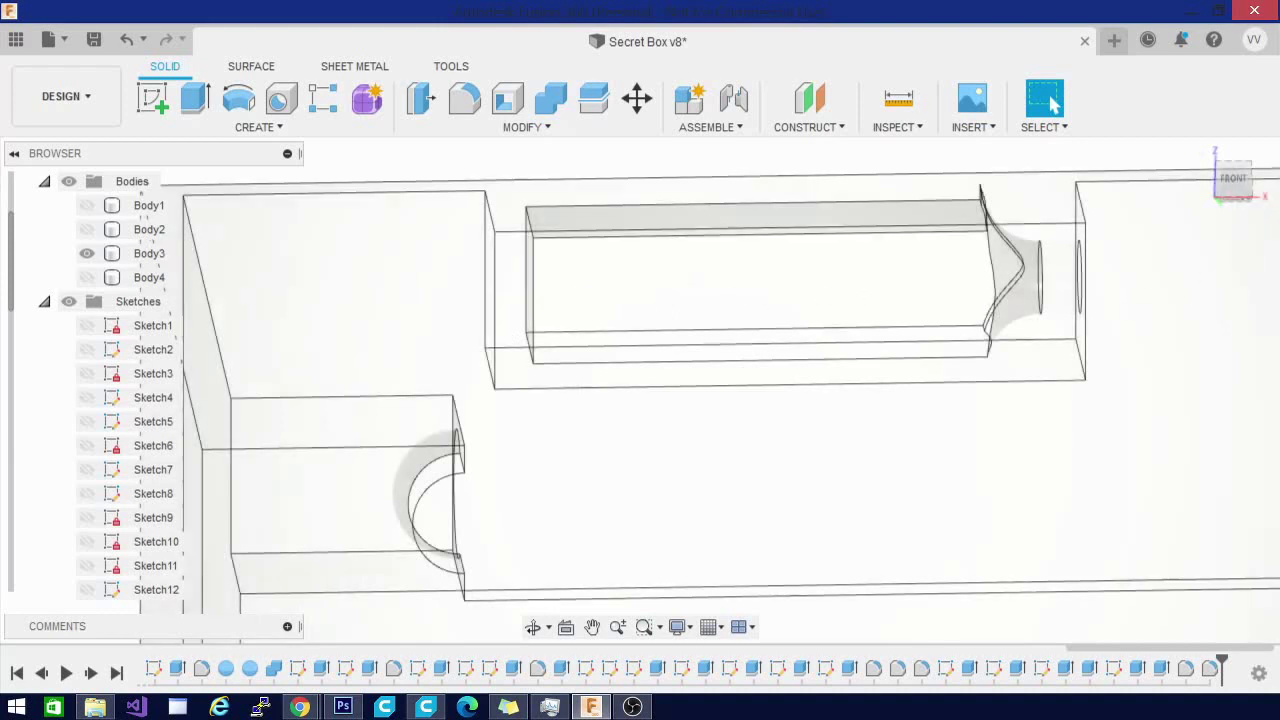
# - Toggle the roof Body4 on and off again, then select the inner box's front face
pyautogui.click(86, 278)
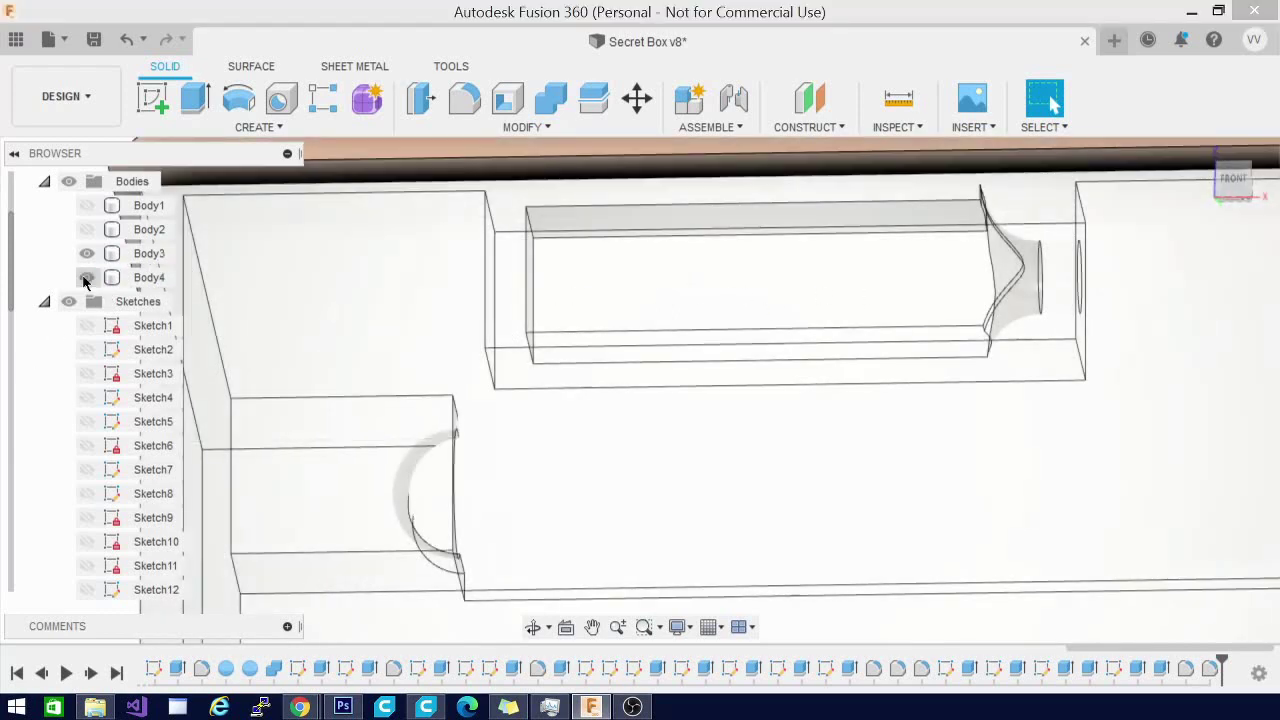
pyautogui.click(856, 427)
pyautogui.press('Escape')
pyautogui.click(86, 278)
pyautogui.click(957, 434)
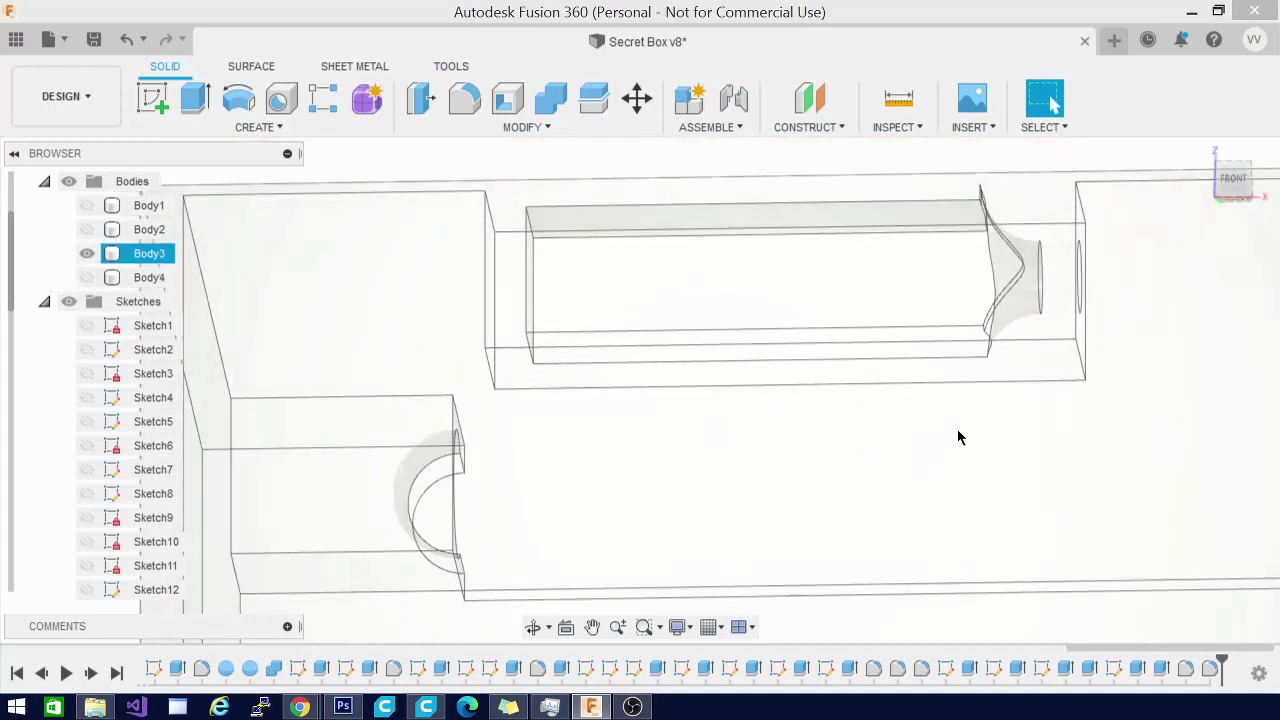
# - Show the roof Body4 again and inspect the box from elevated and low front views
pyautogui.scroll(3, 960, 437)
pyautogui.scroll(-5, 960, 436)
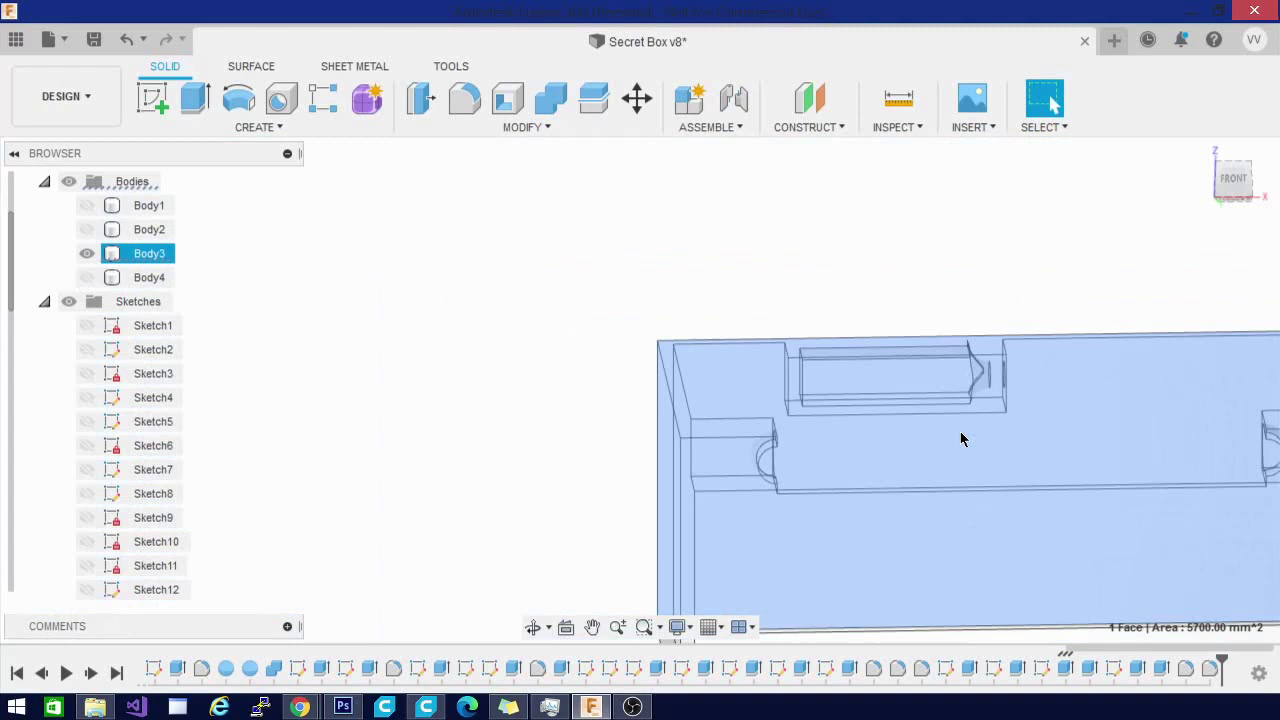
pyautogui.scroll(3, 777, 437)
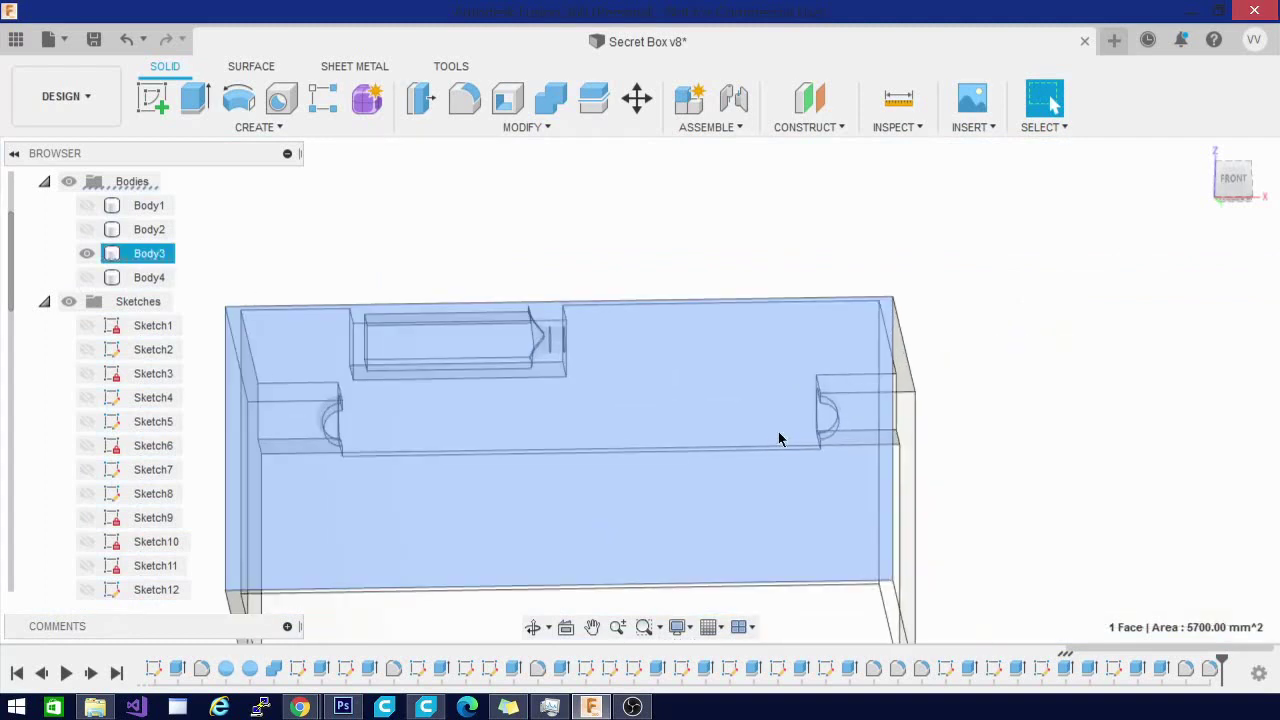
pyautogui.click(86, 277)
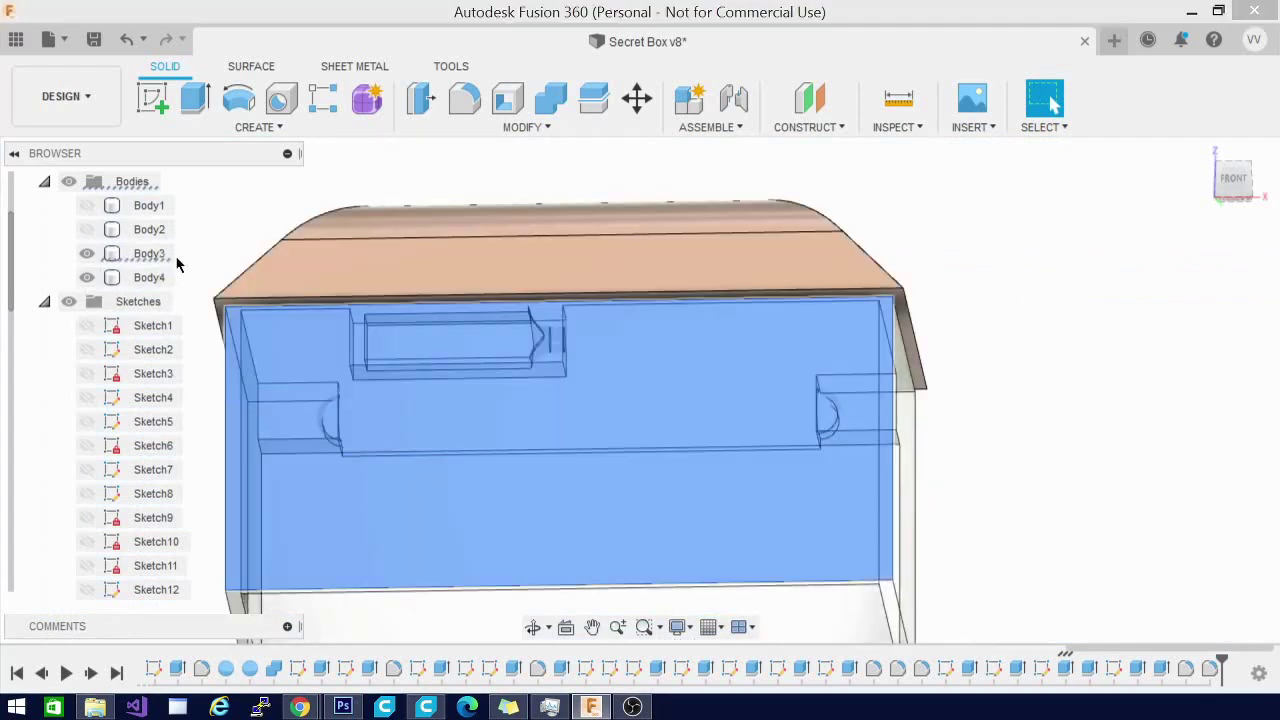
pyautogui.keyDown('shift'); pyautogui.moveTo(640, 380); pyautogui.dragTo(605, 357, button='middle'); pyautogui.keyUp('shift')
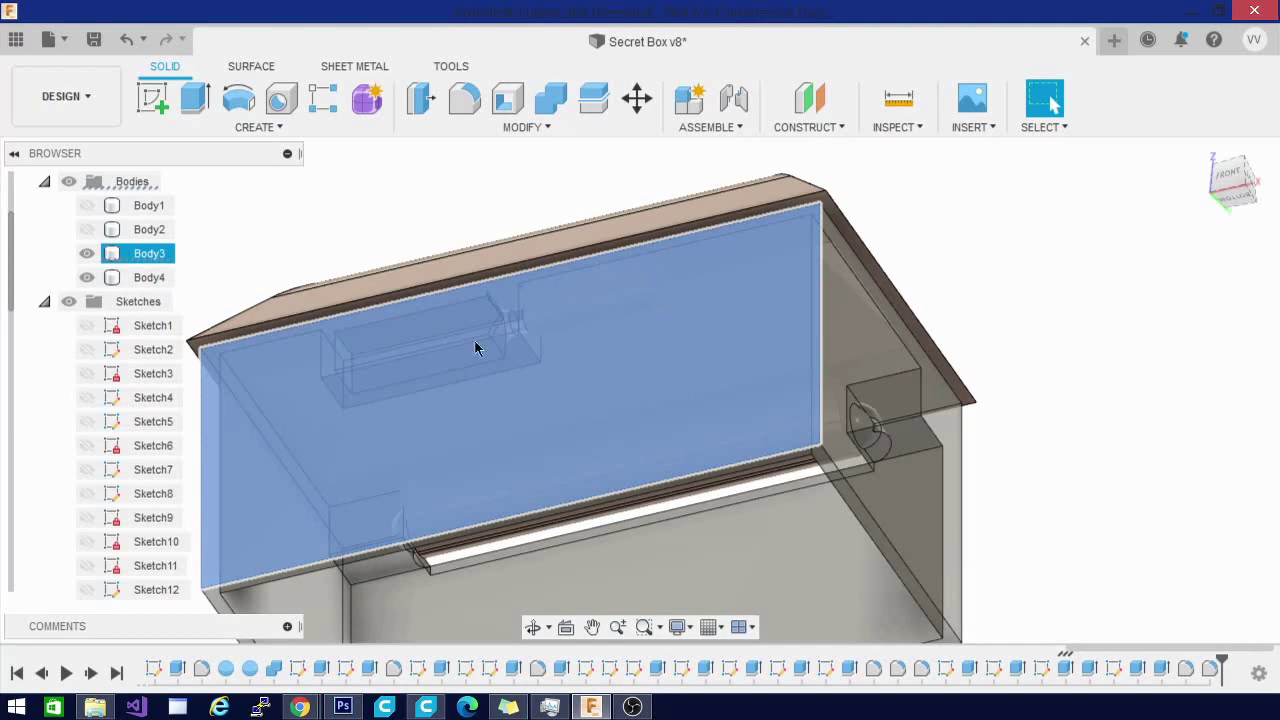
pyautogui.click(574, 180)
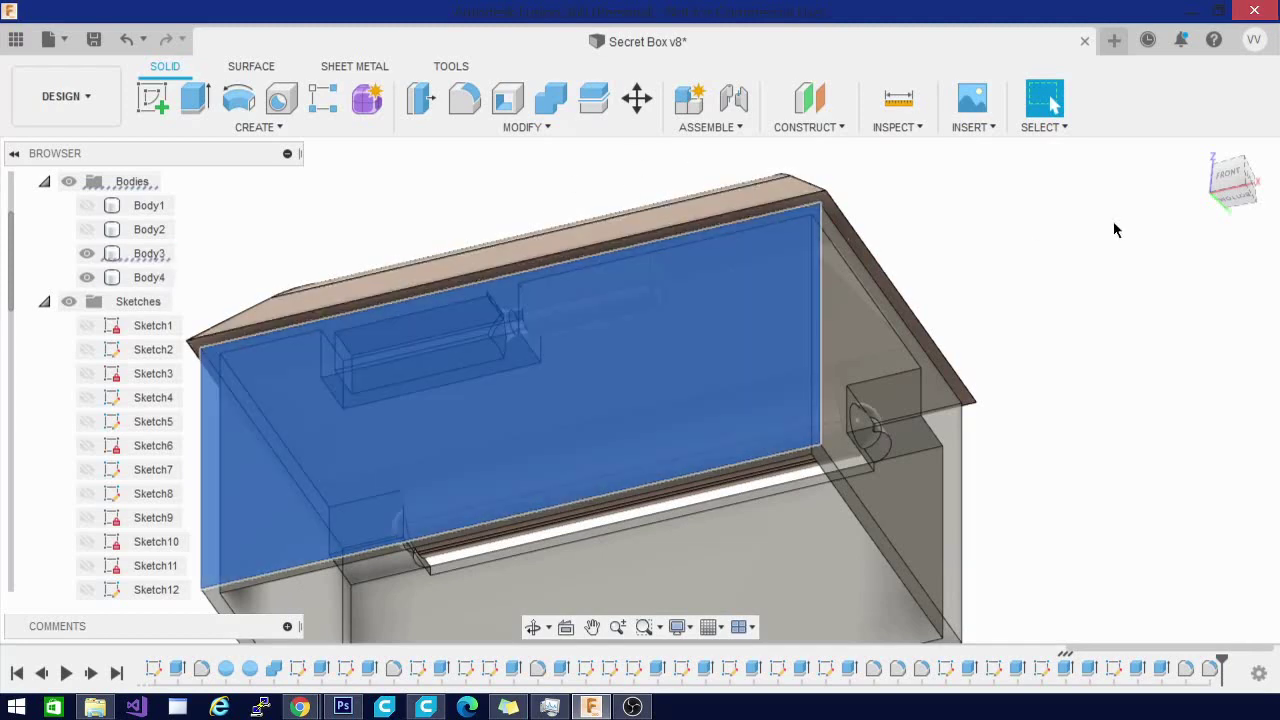
pyautogui.moveTo(1230, 190); pyautogui.dragTo(1201, 322)
pyautogui.click(873, 239)
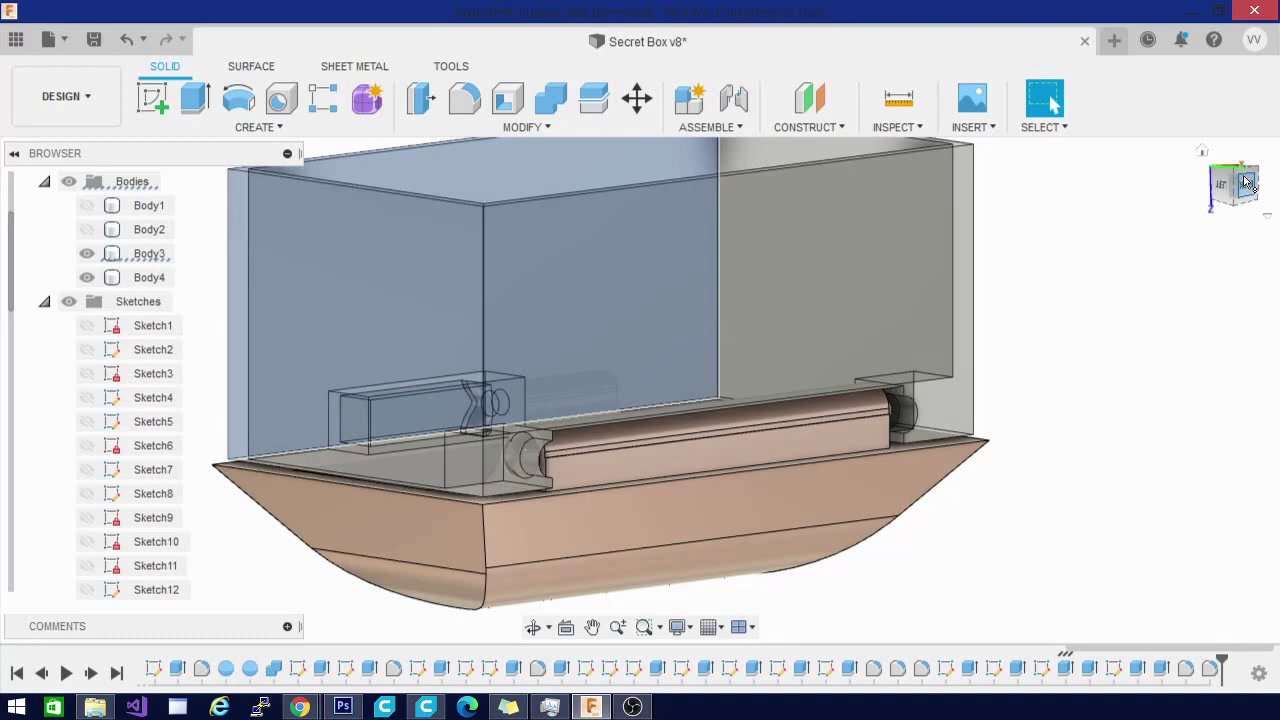
# - Review the chest from an upper front view, then switch to Cura's sliced preview
pyautogui.moveTo(1258, 203); pyautogui.dragTo(843, 471)
pyautogui.scroll(3, 729, 499)
pyautogui.scroll(-5, 729, 497)
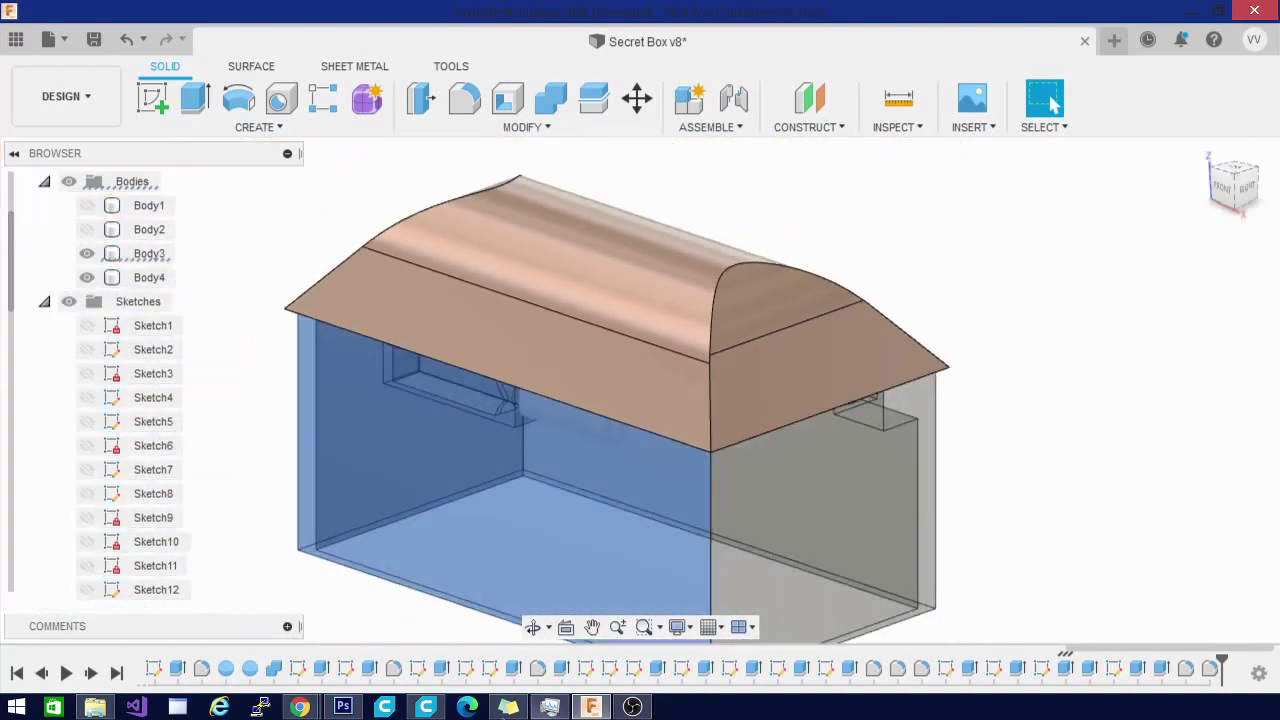
pyautogui.click(427, 707)
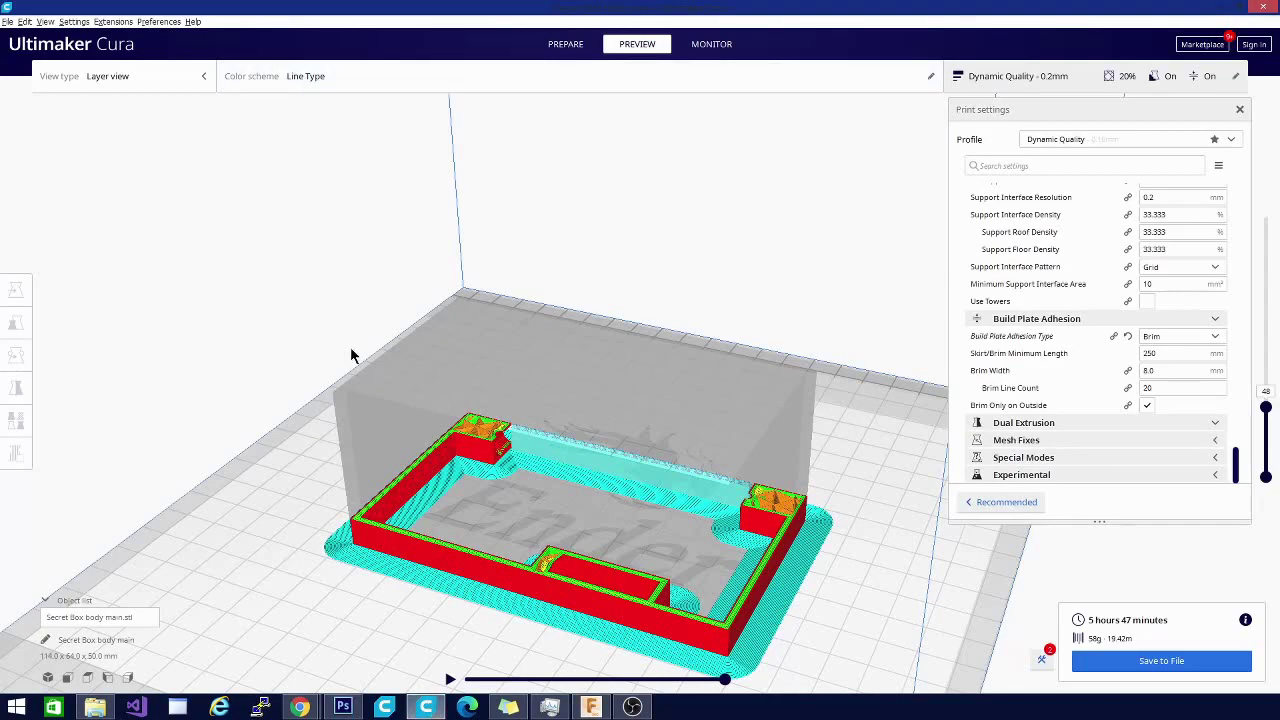
# - Rotate and zoom the sliced box body, then bring up the two Pause at height scripts
pyautogui.moveTo(978, 576); pyautogui.dragTo(437, 627, button='right')
pyautogui.scroll(5, 540, 302)
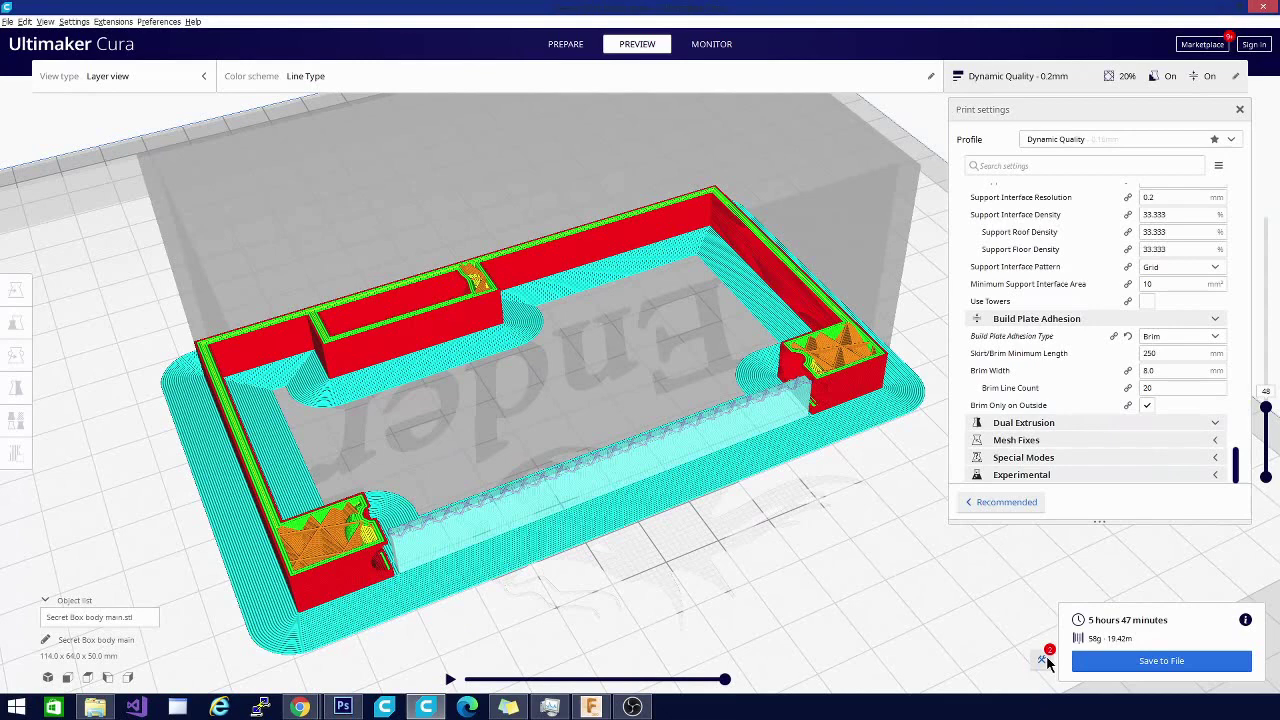
pyautogui.click(1046, 660)
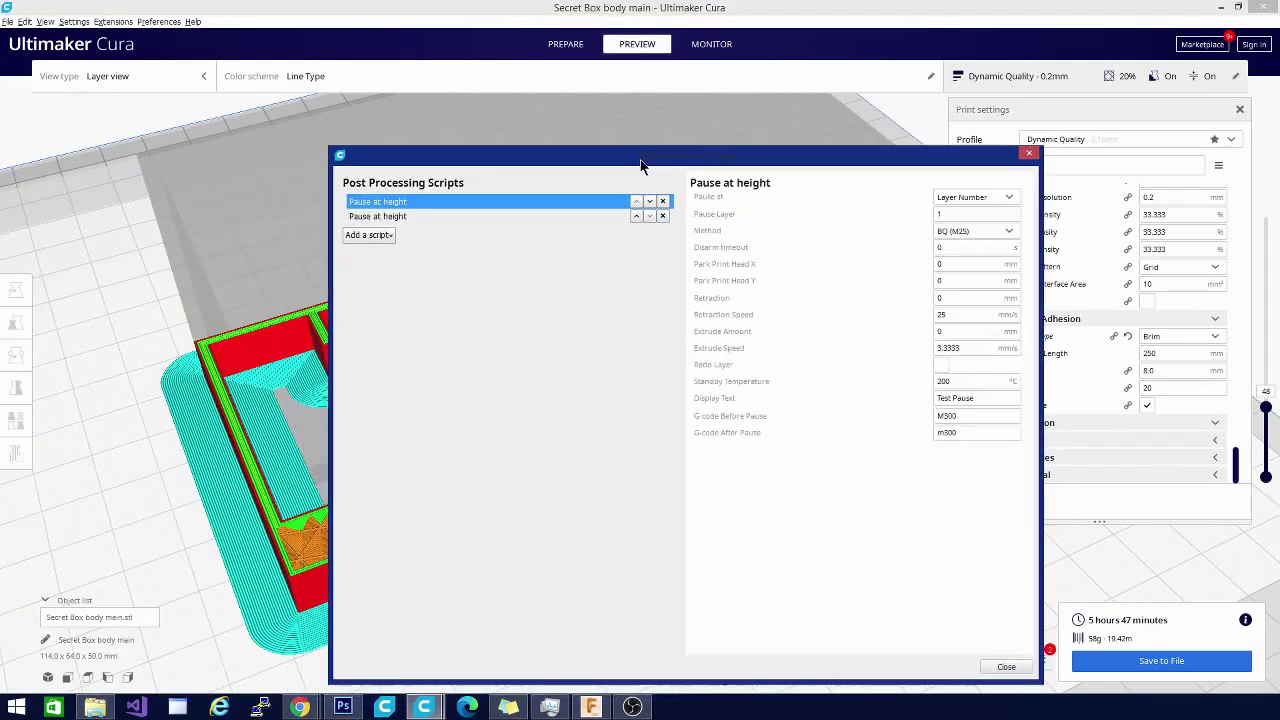
pyautogui.moveTo(651, 166); pyautogui.dragTo(444, 92)
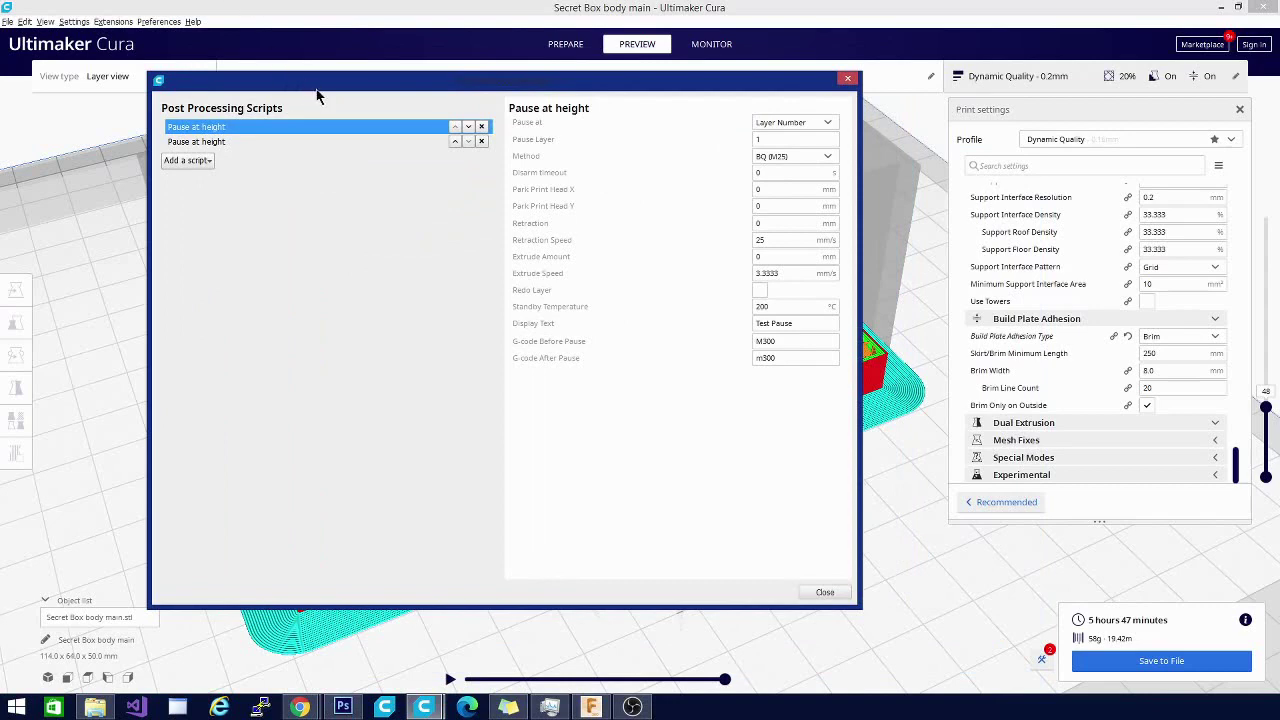
pyautogui.moveTo(342, 84); pyautogui.dragTo(204, 68)
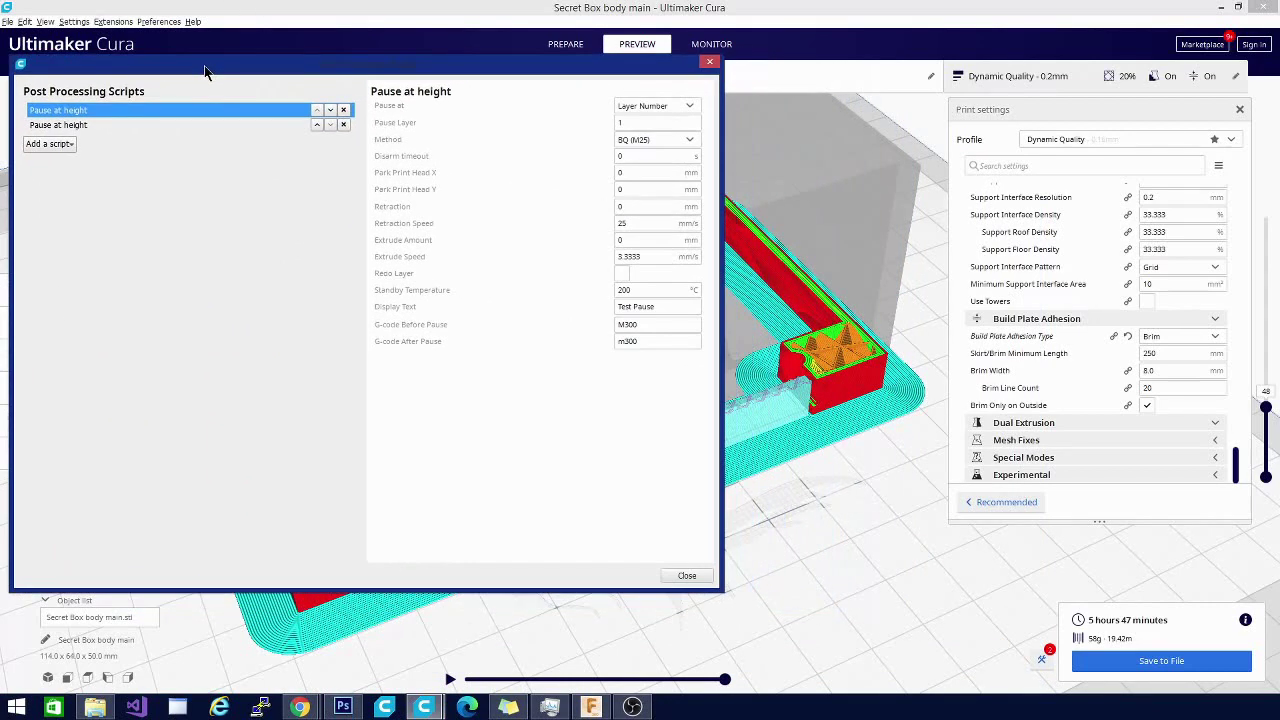
pyautogui.click(650, 105)
pyautogui.click(650, 137)
pyautogui.moveTo(585, 69); pyautogui.dragTo(1115, 365)
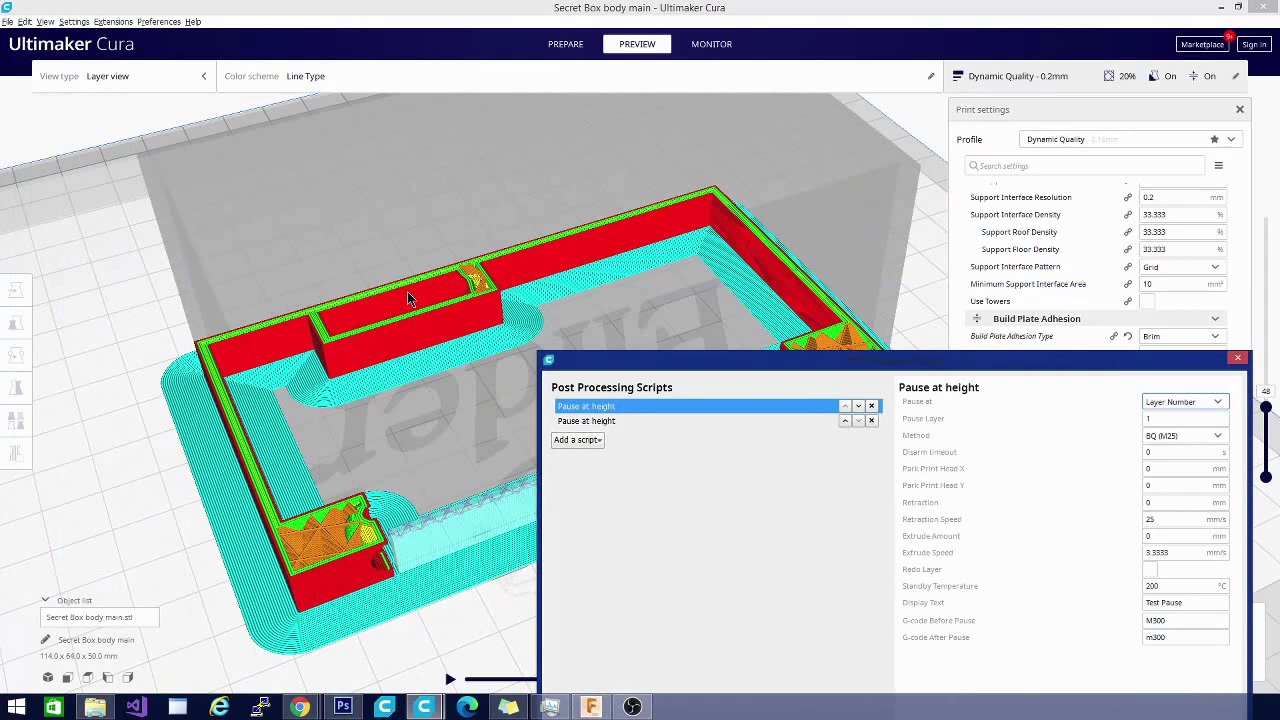
pyautogui.moveTo(958, 364); pyautogui.dragTo(666, 122)
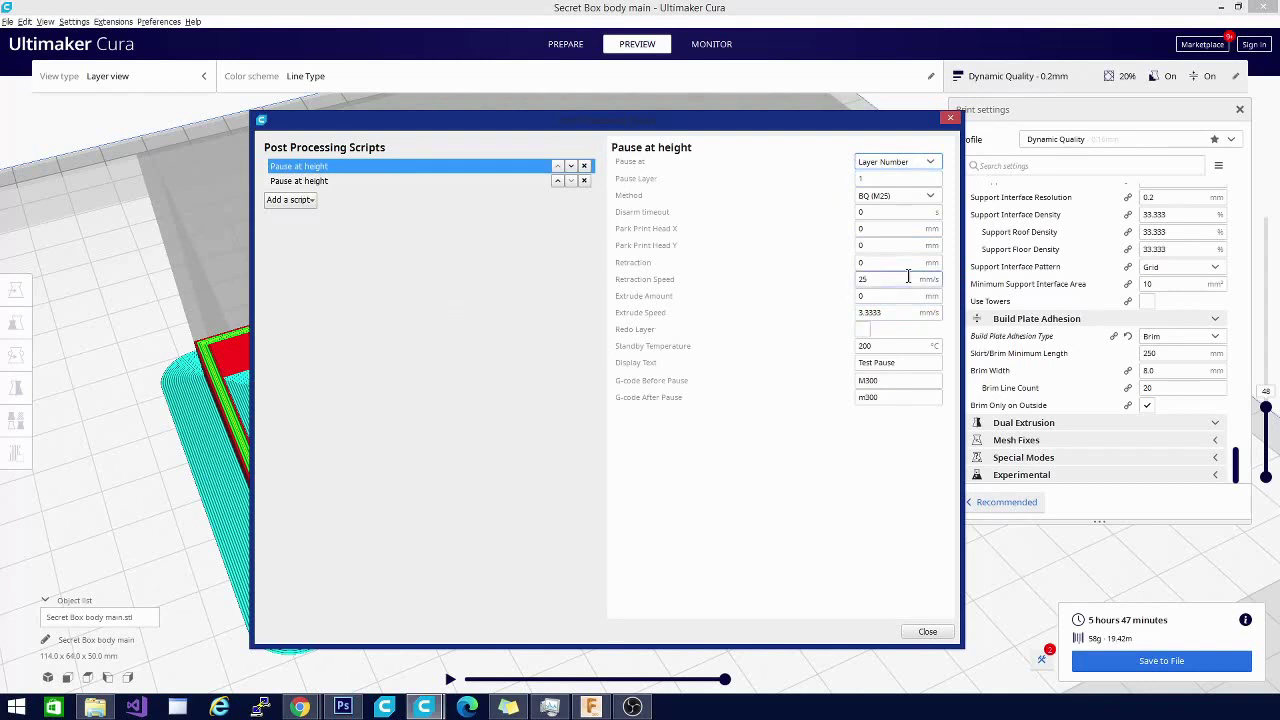
pyautogui.moveTo(904, 200)
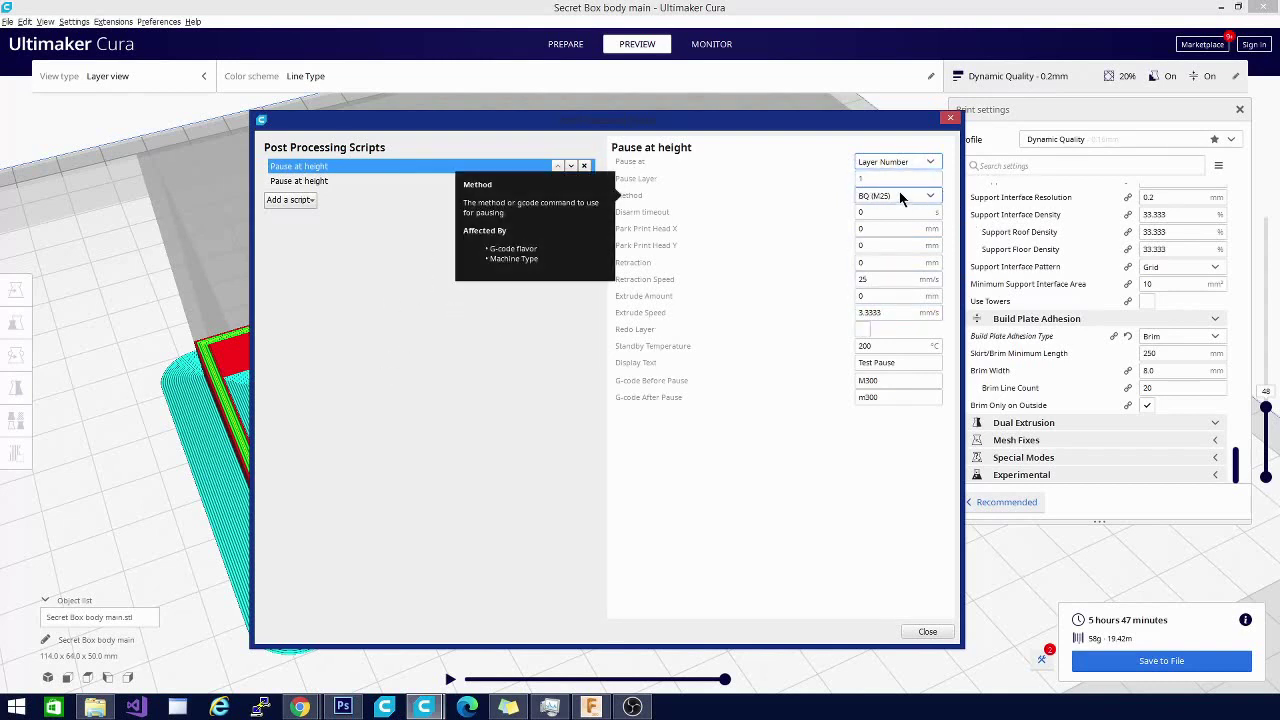
pyautogui.click(930, 197)
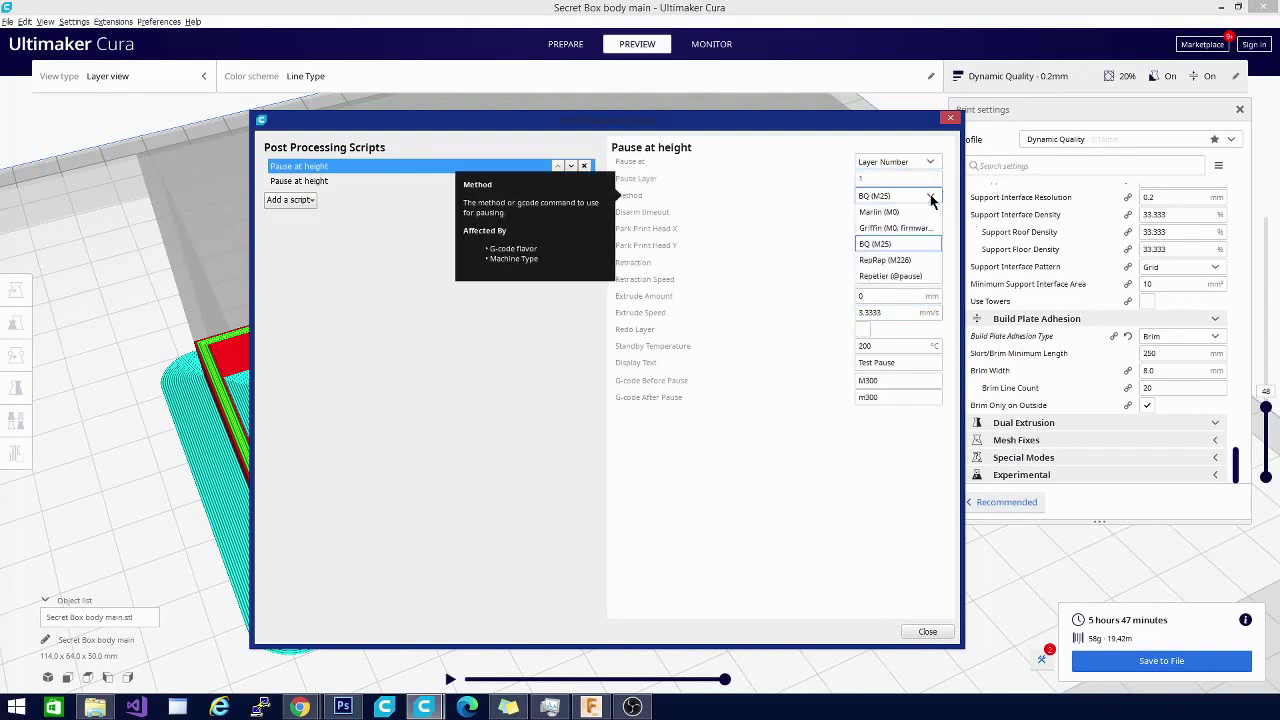
pyautogui.click(883, 244)
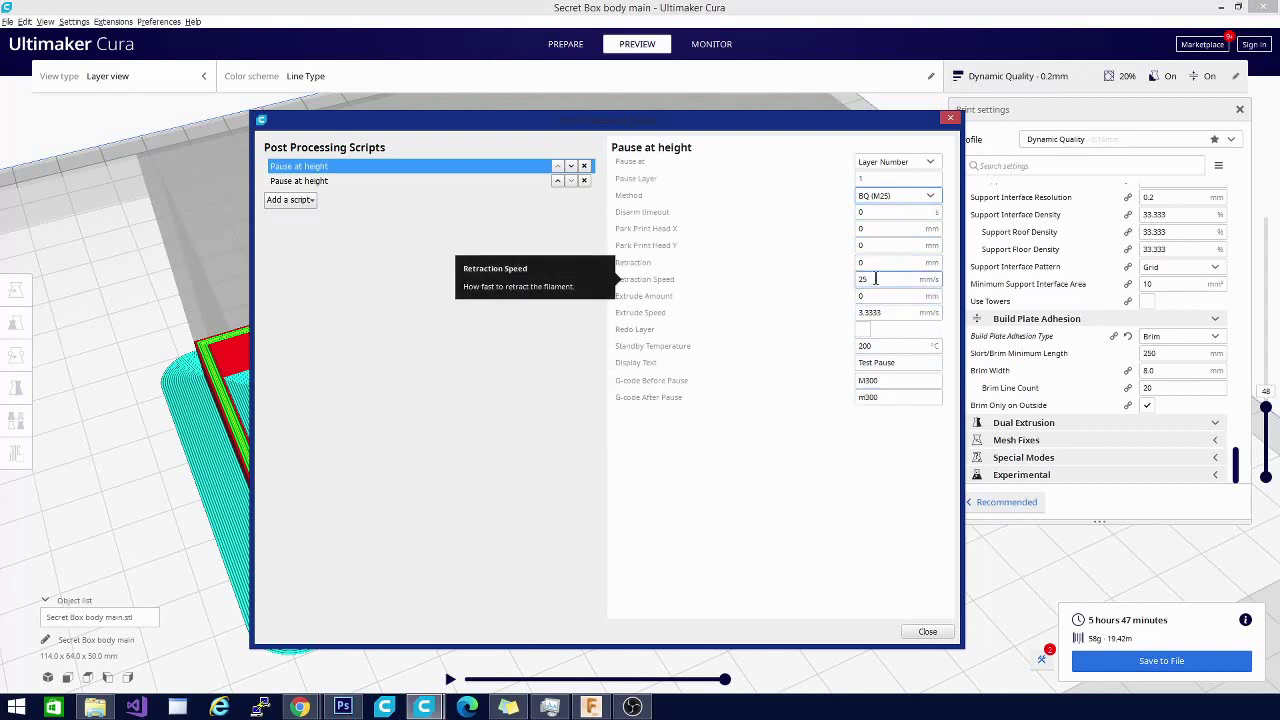
# - Switch between the first and second Pause at height scripts, landing on the second
pyautogui.click(313, 182)
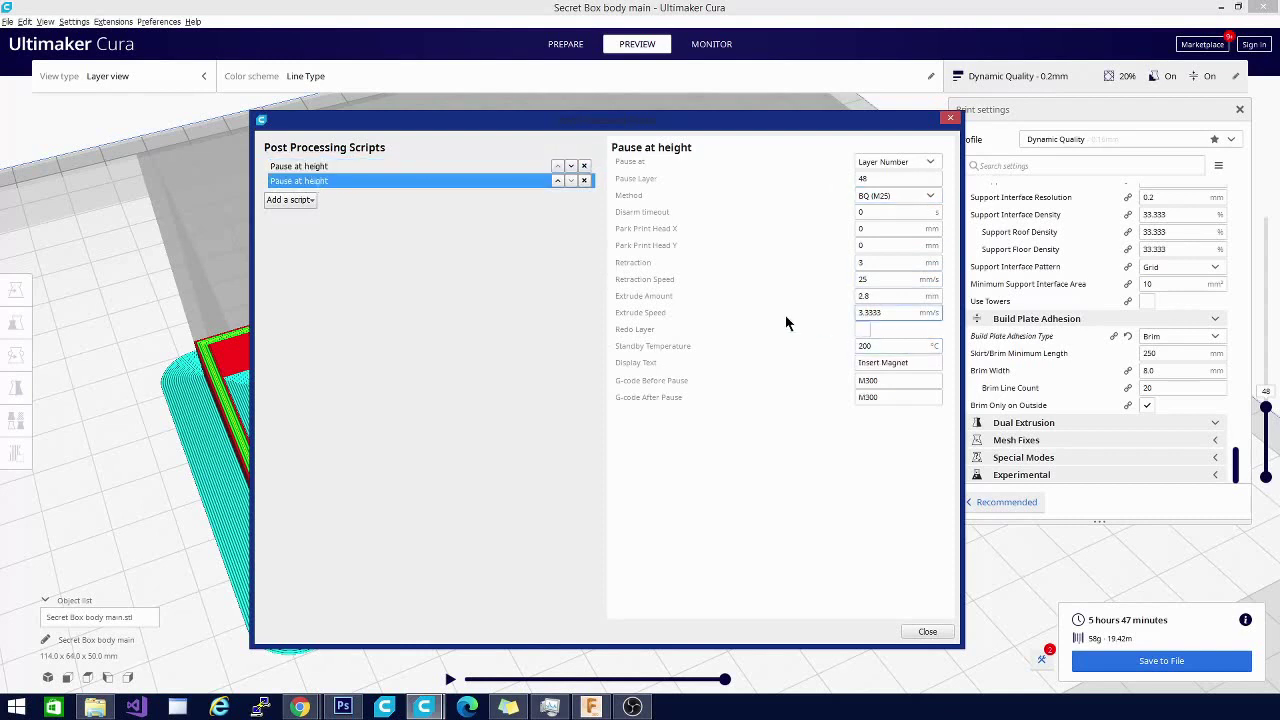
pyautogui.click(318, 167)
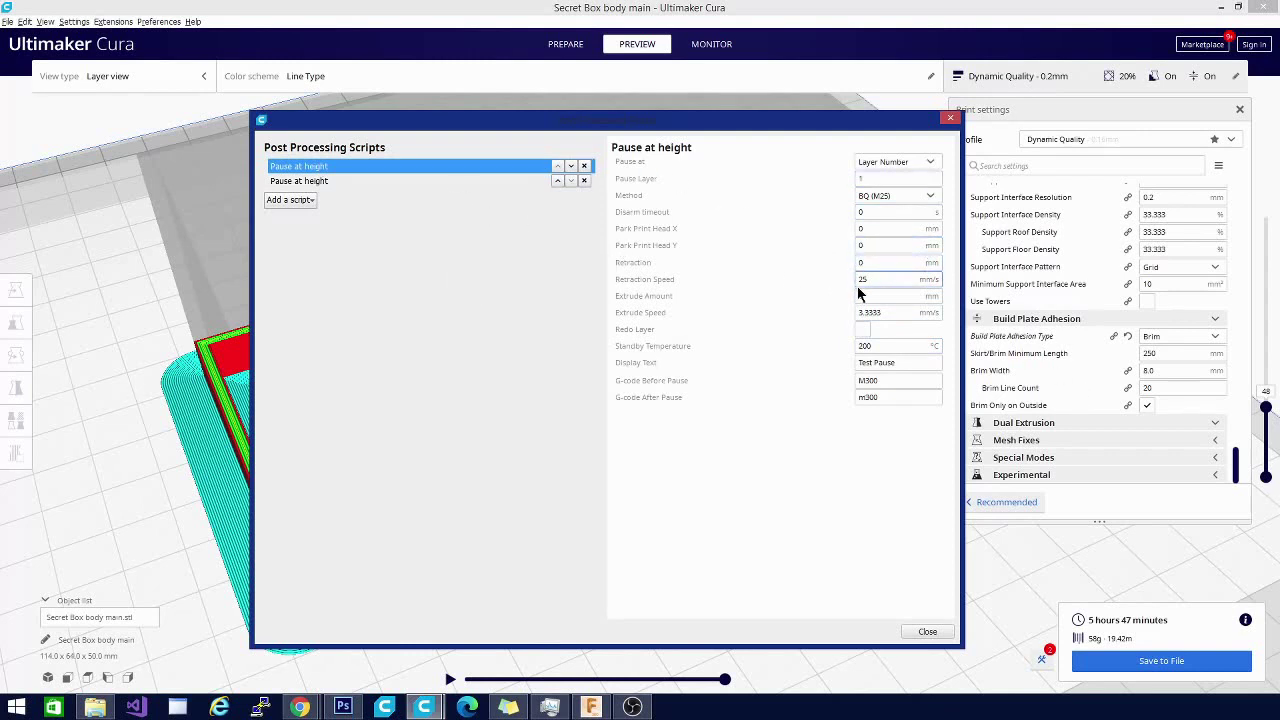
pyautogui.click(374, 180)
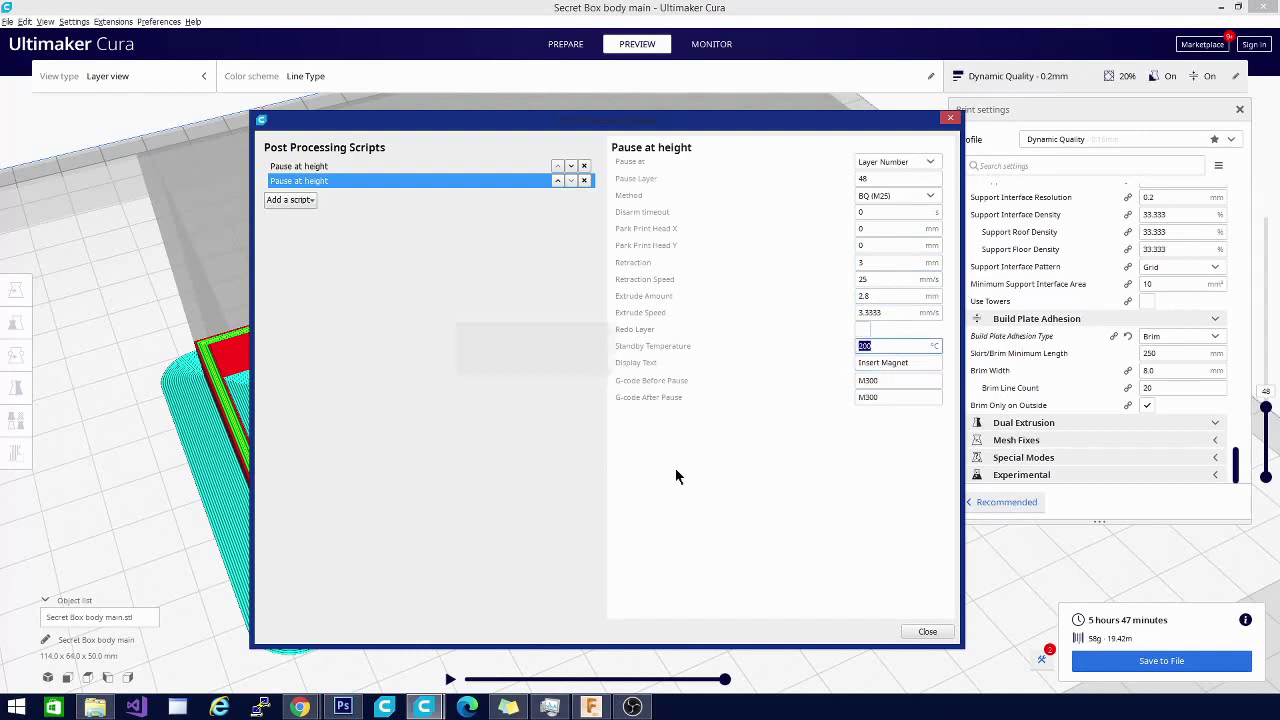
# - Check the second script's 'Insert Magnet' message and M300 command against the first script
pyautogui.click(886, 347)
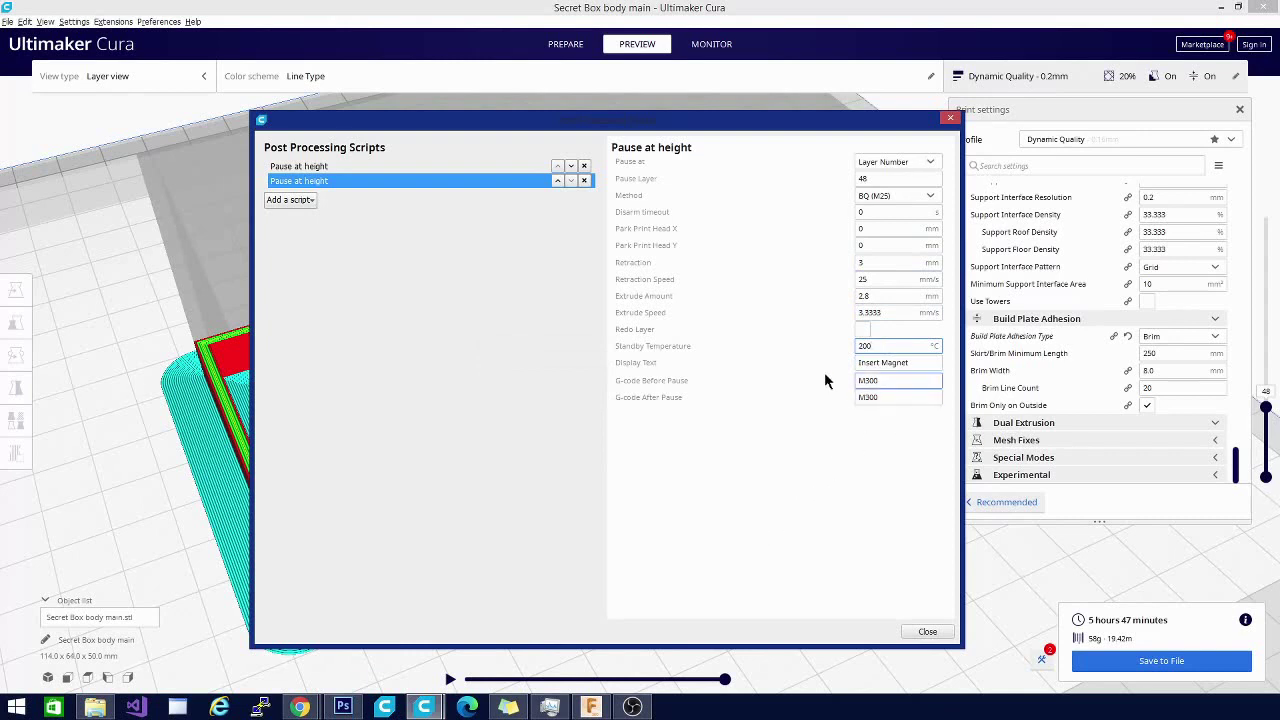
pyautogui.moveTo(905, 362); pyautogui.dragTo(856, 362)
pyautogui.click(912, 362)
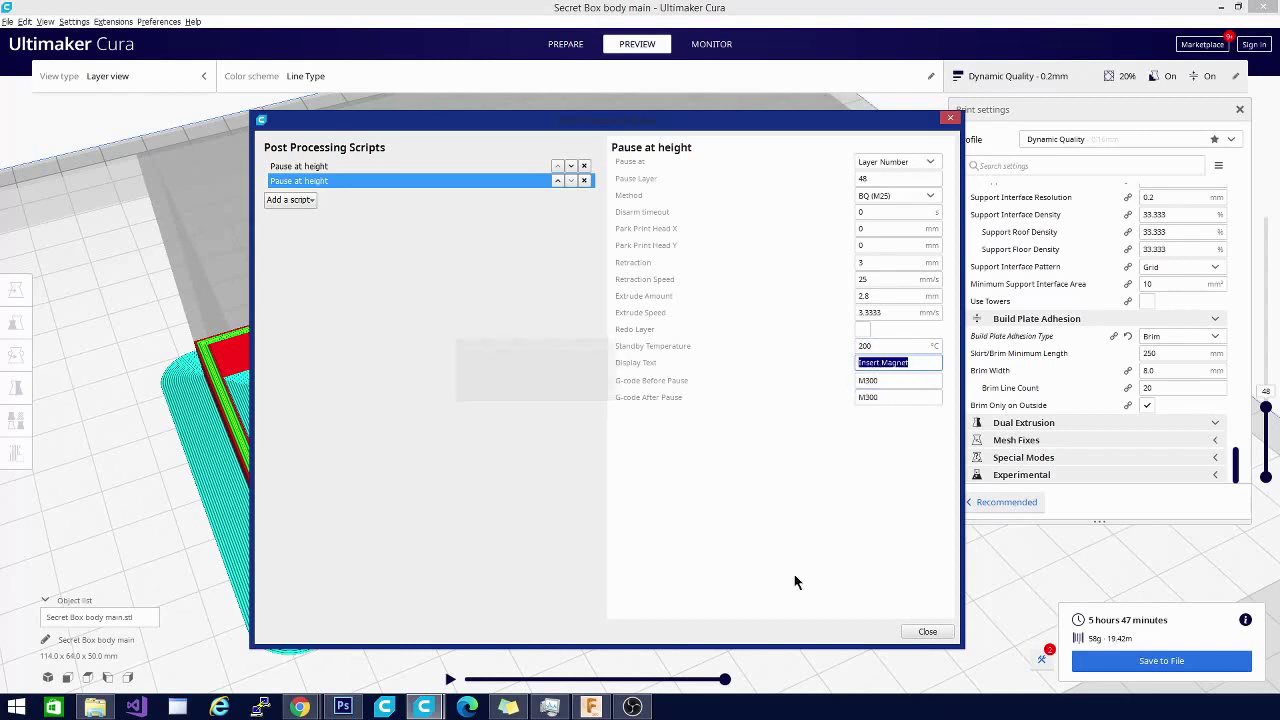
pyautogui.click(474, 165)
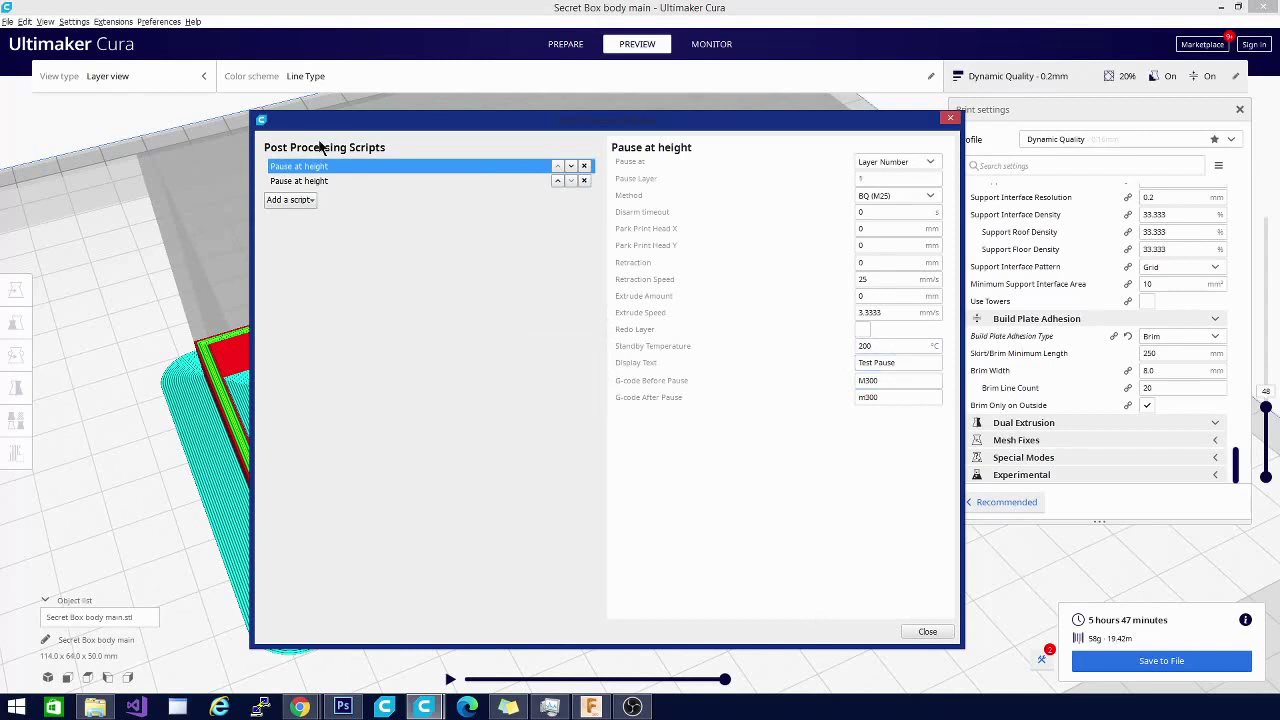
pyautogui.click(376, 181)
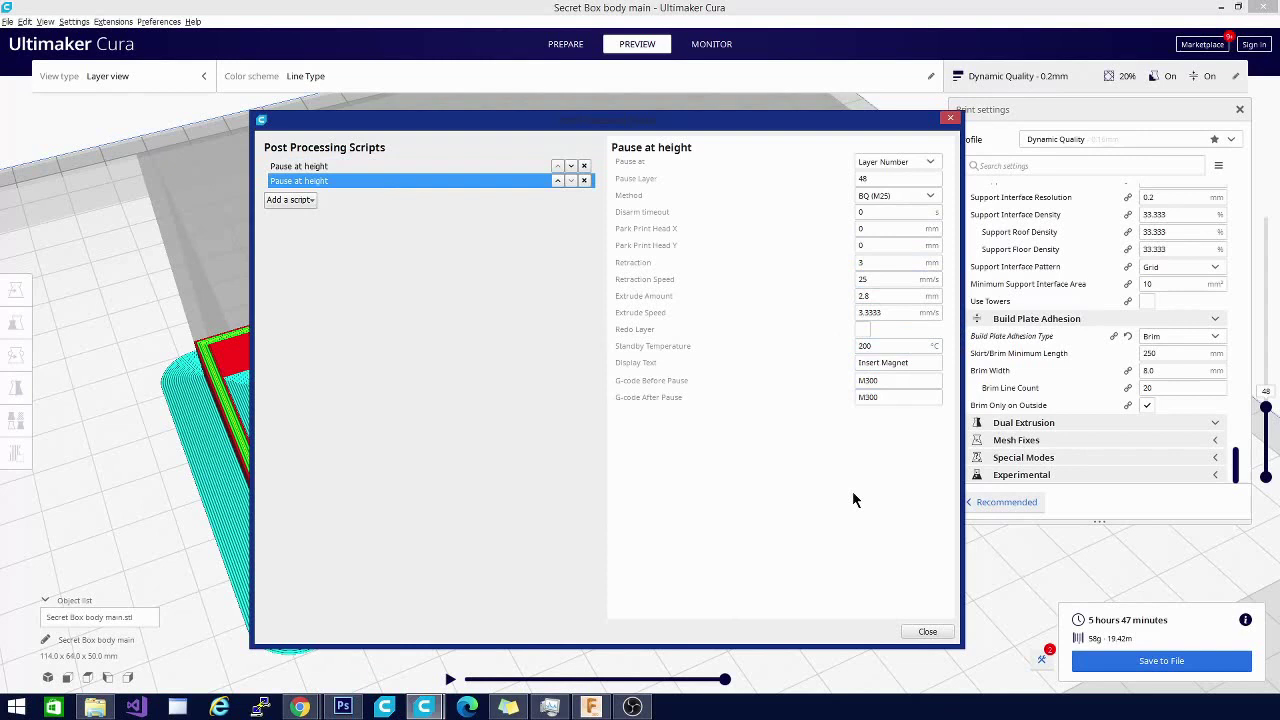
pyautogui.doubleClick(866, 380)
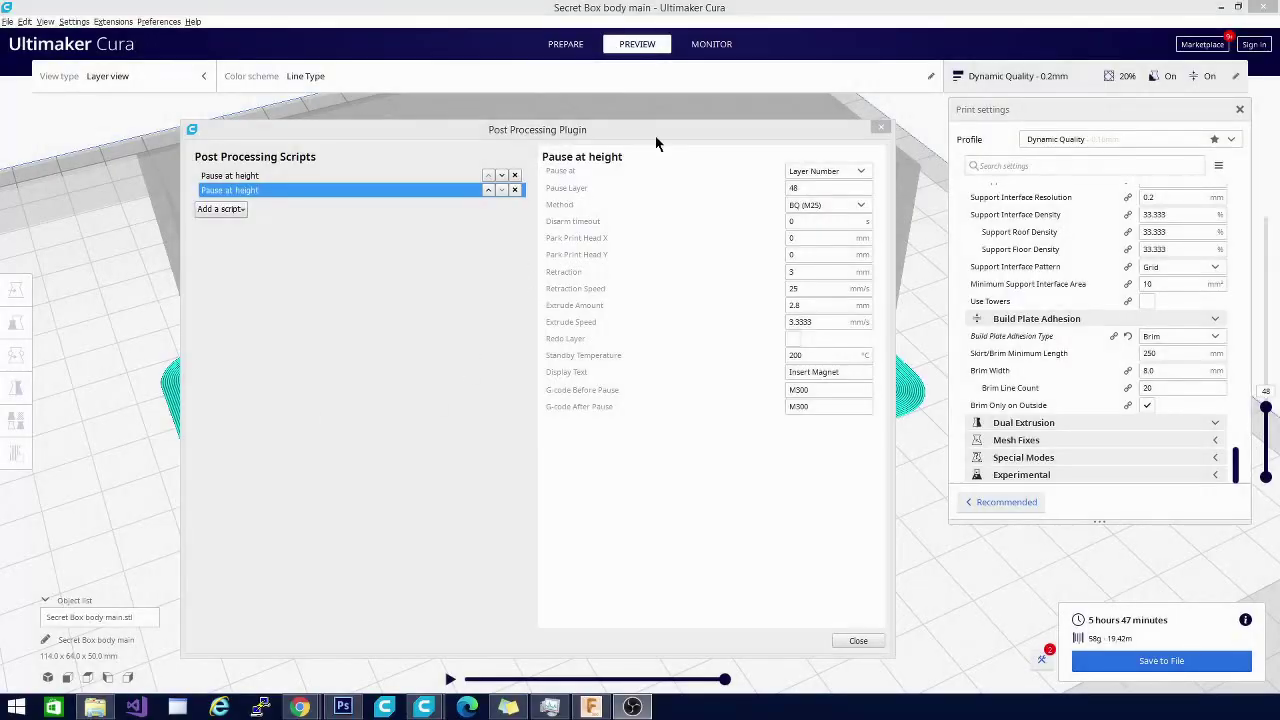
pyautogui.click(879, 129)
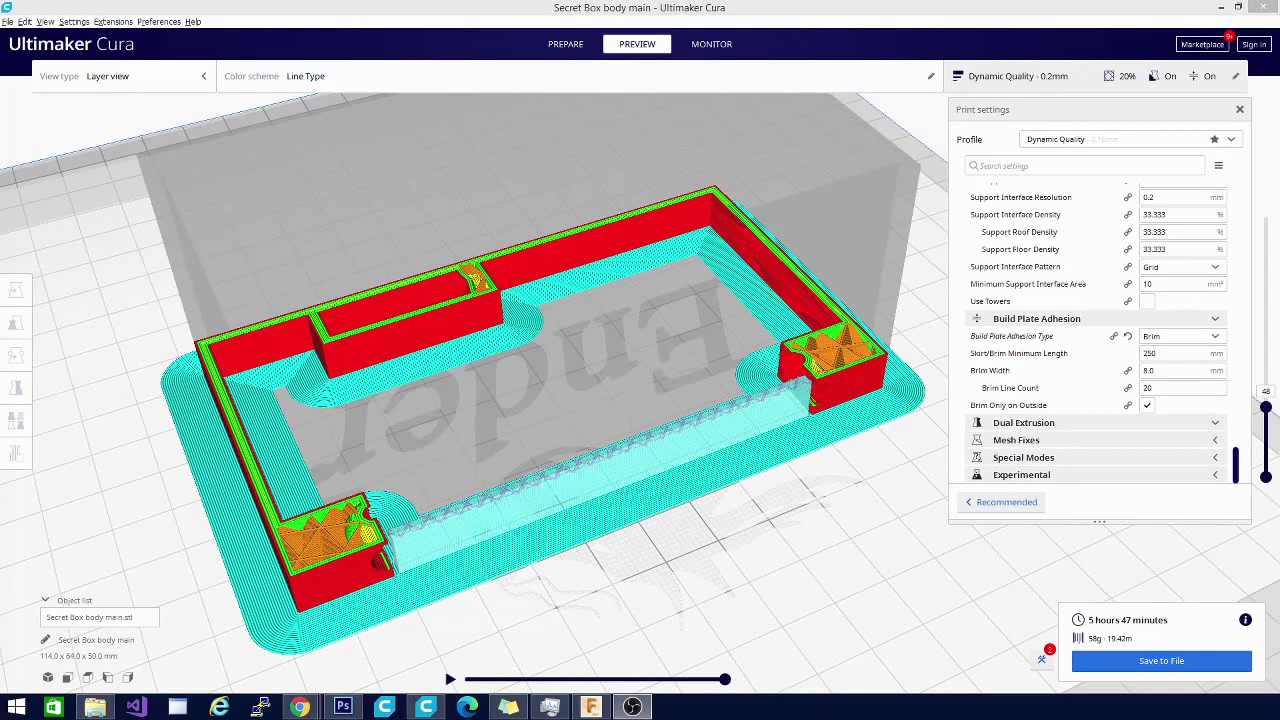
pyautogui.moveTo(1268, 416)
pyautogui.mouseDown()
pyautogui.moveTo(1268, 245)
pyautogui.moveTo(1266, 430)
pyautogui.mouseUp()
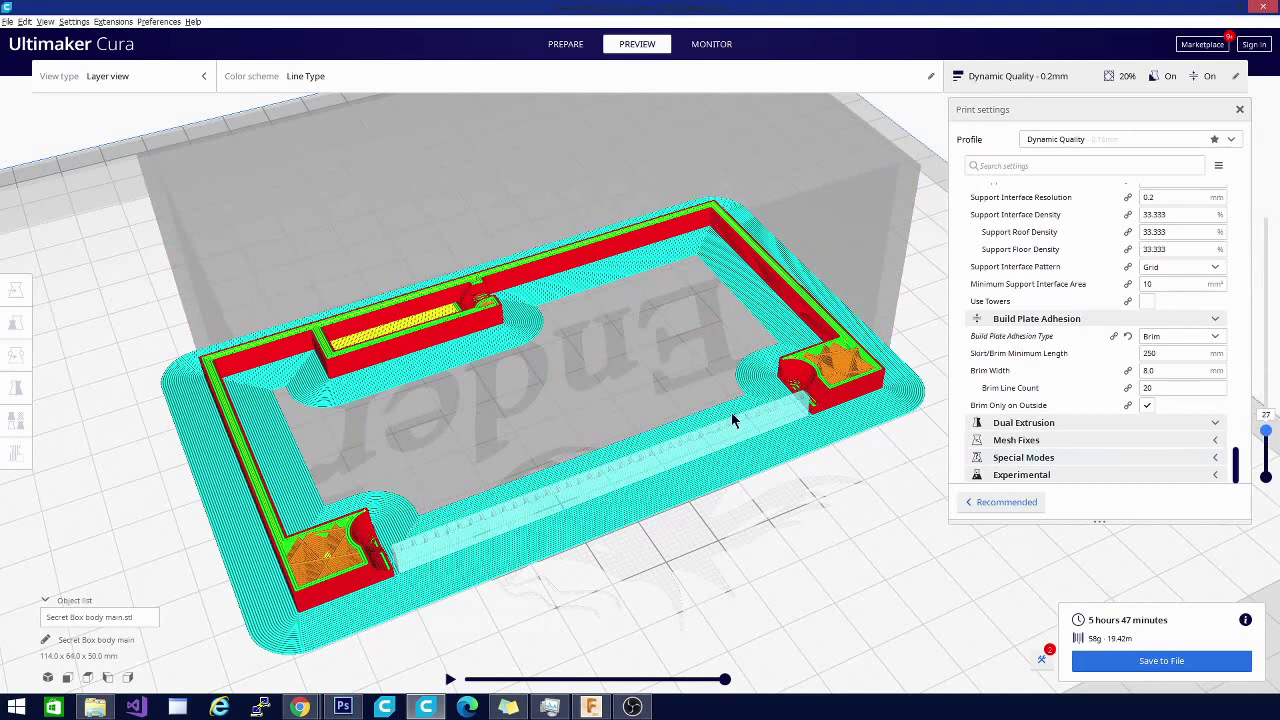